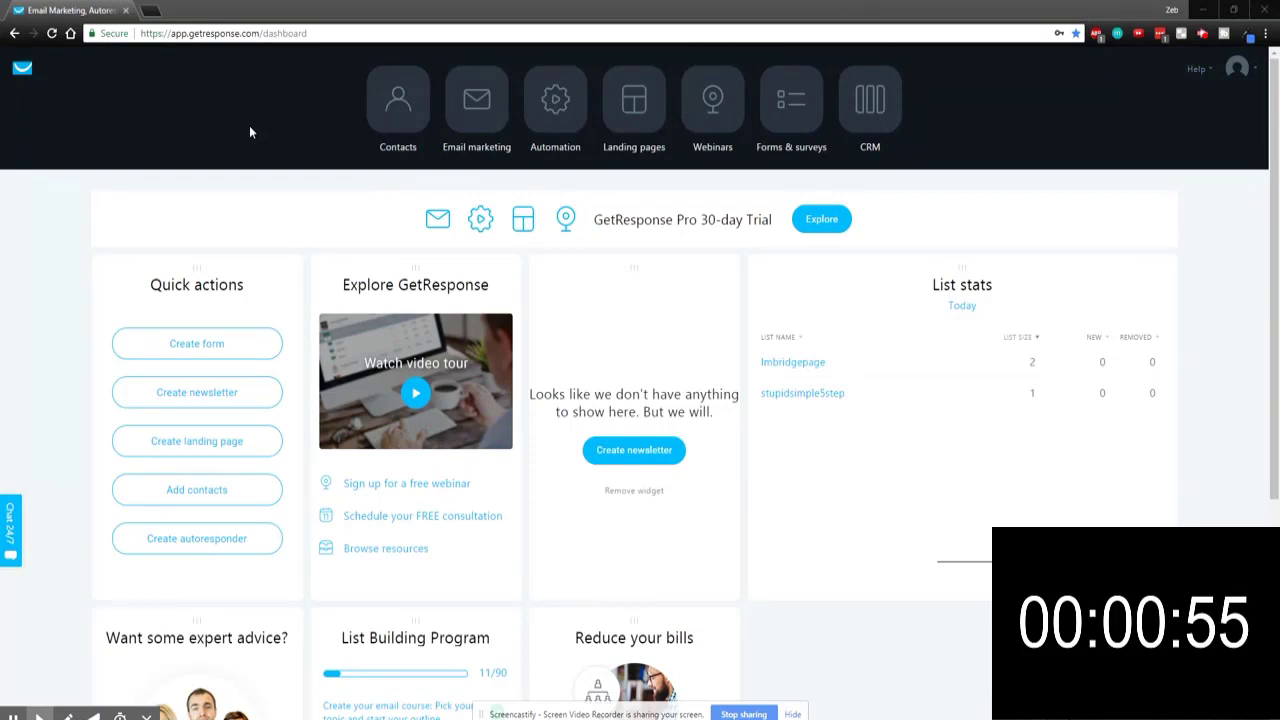
# Step: Create a new contact list named "hardlist"
pyautogui.click(389, 112)
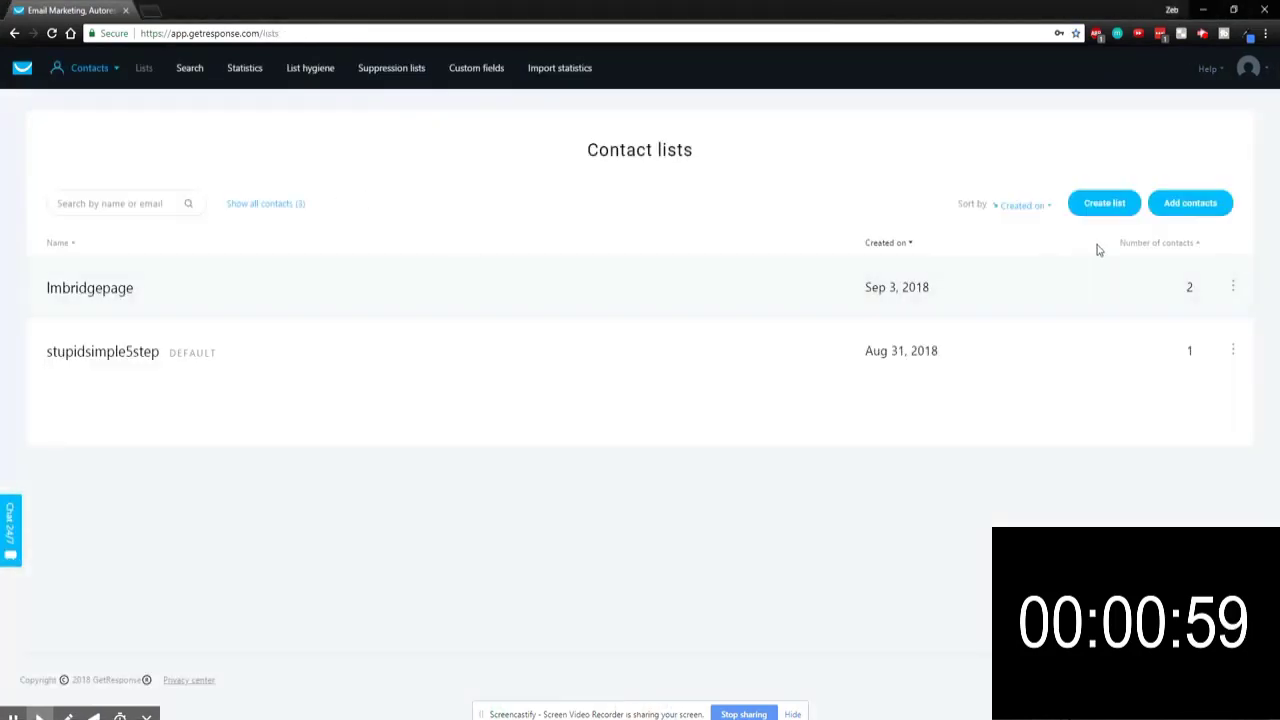
pyautogui.click(1106, 208)
pyautogui.click(562, 233)
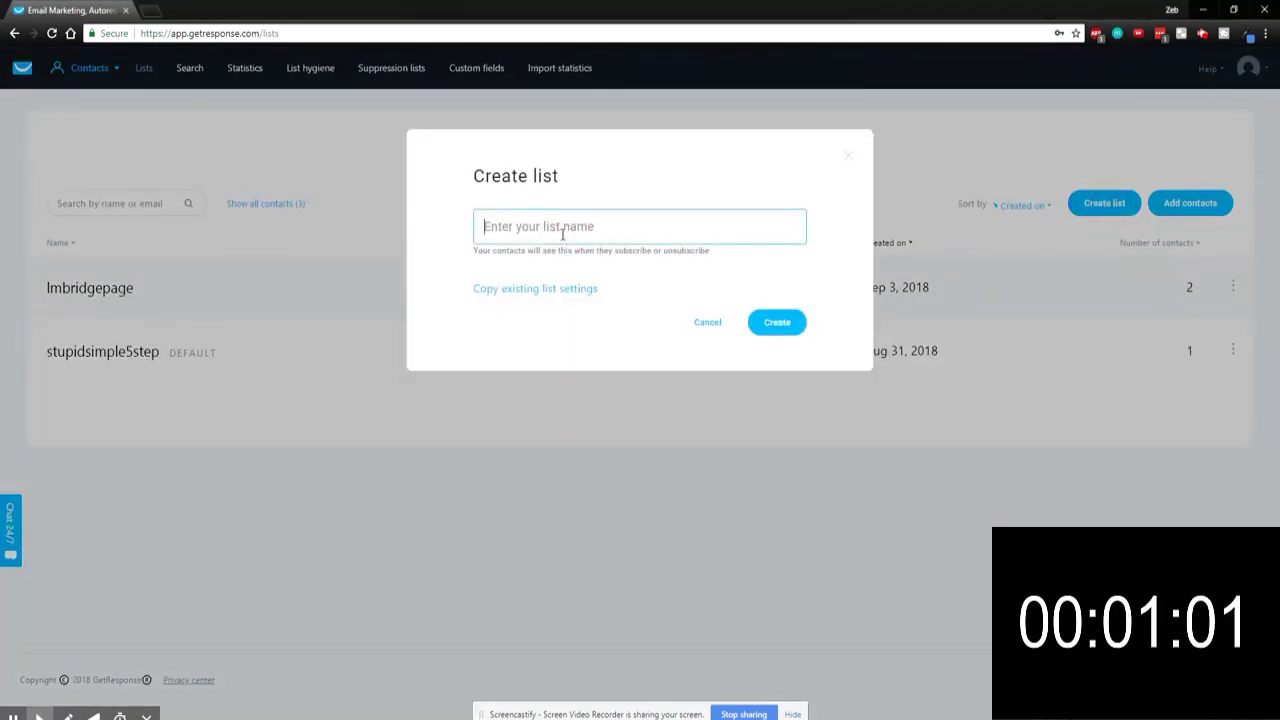
pyautogui.write('hard')
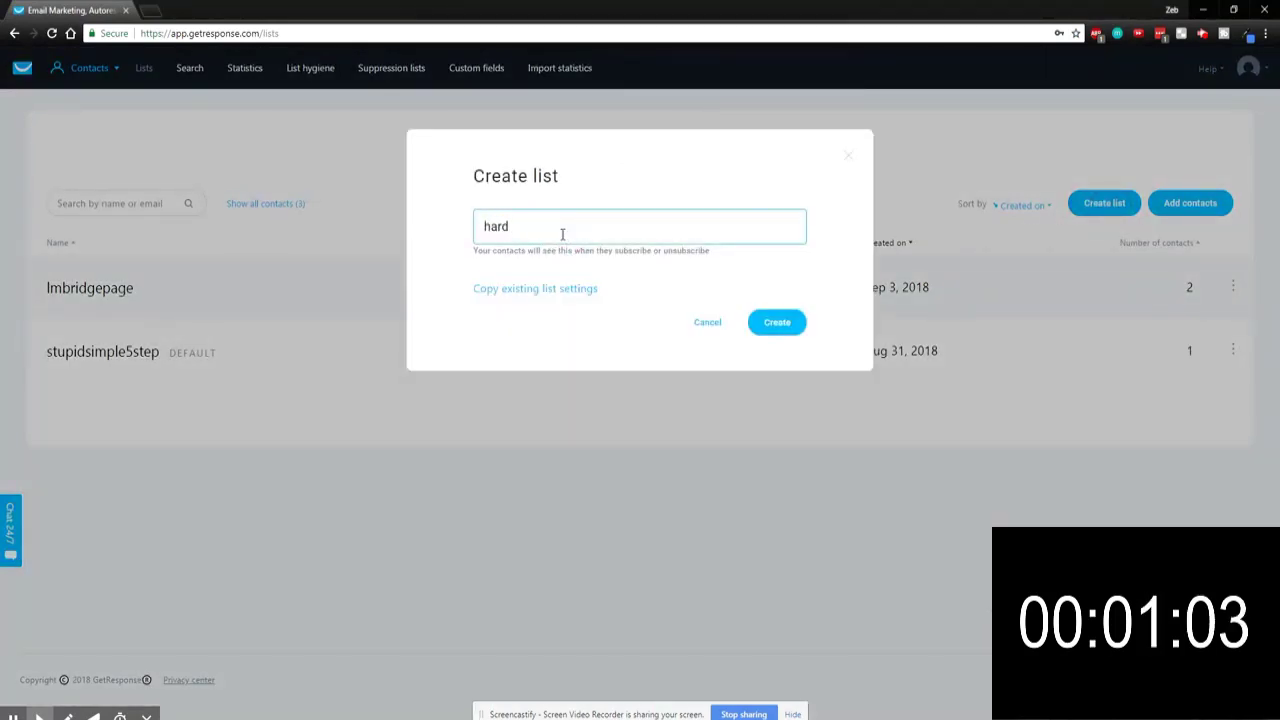
pyautogui.write('list')
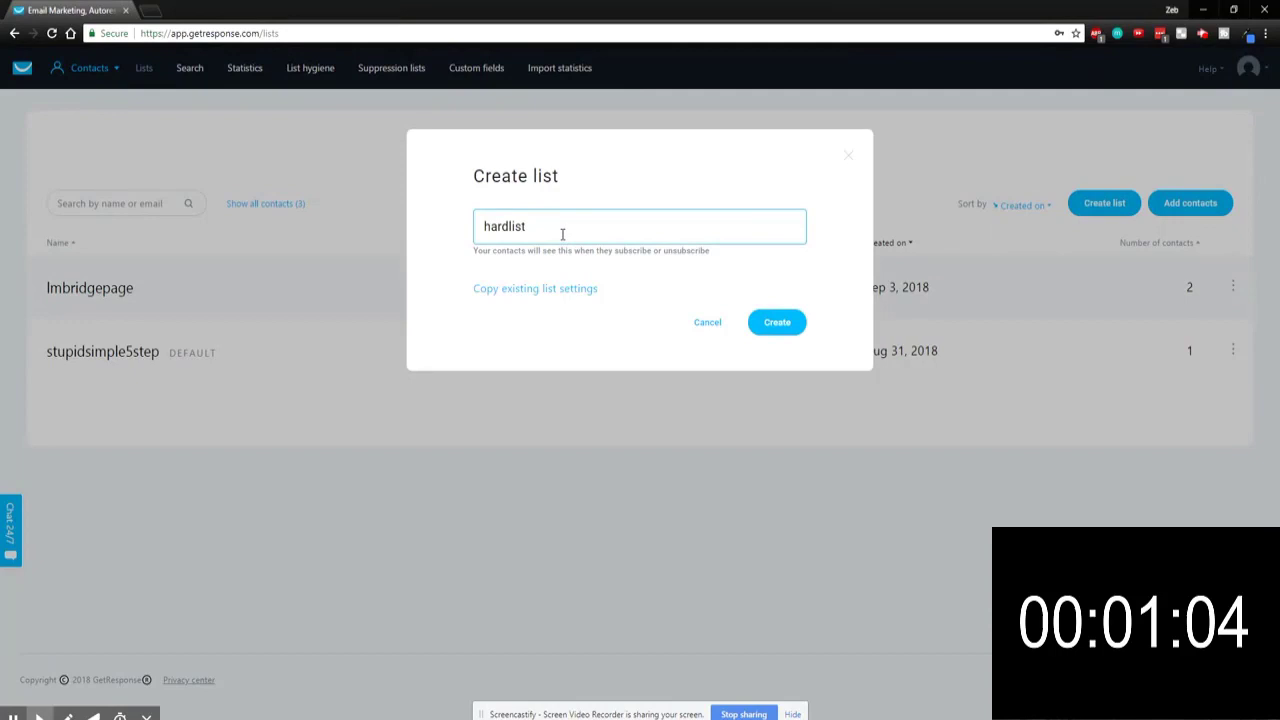
pyautogui.click(775, 330)
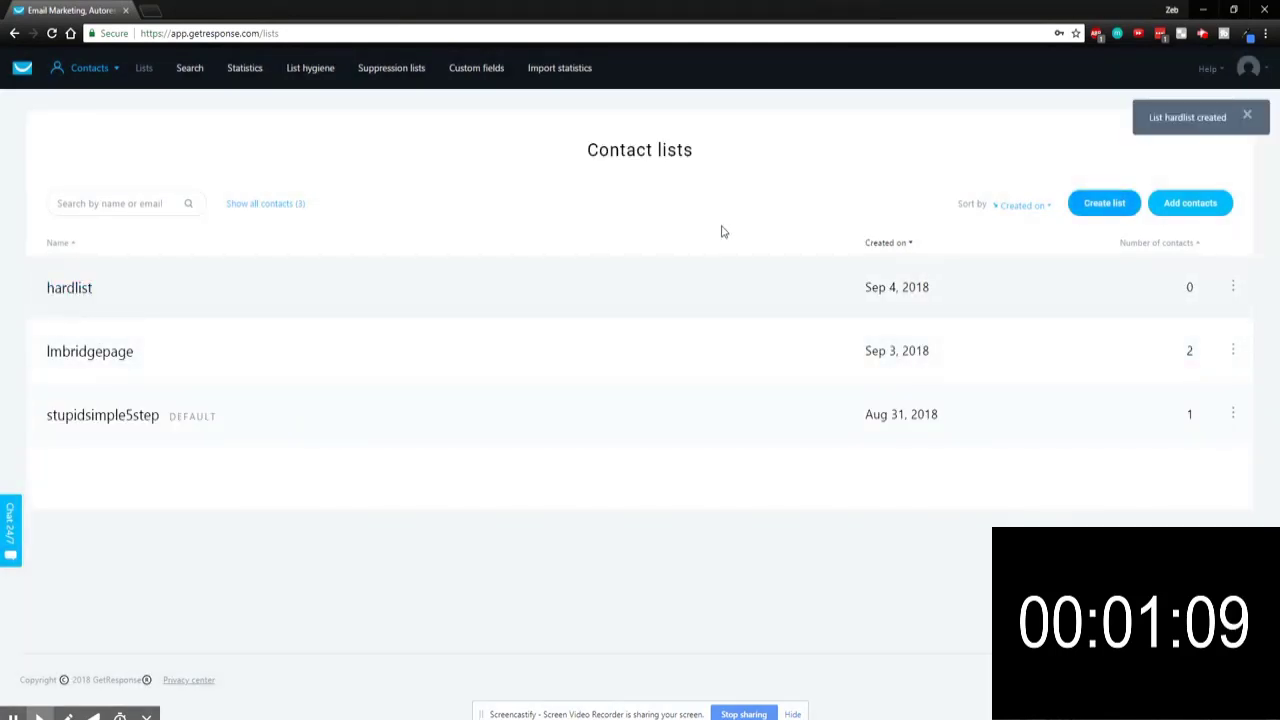
# Step: Start a new email marketing autoresponder and name it "Autoresponder Test"
pyautogui.click(22, 68)
pyautogui.click(494, 125)
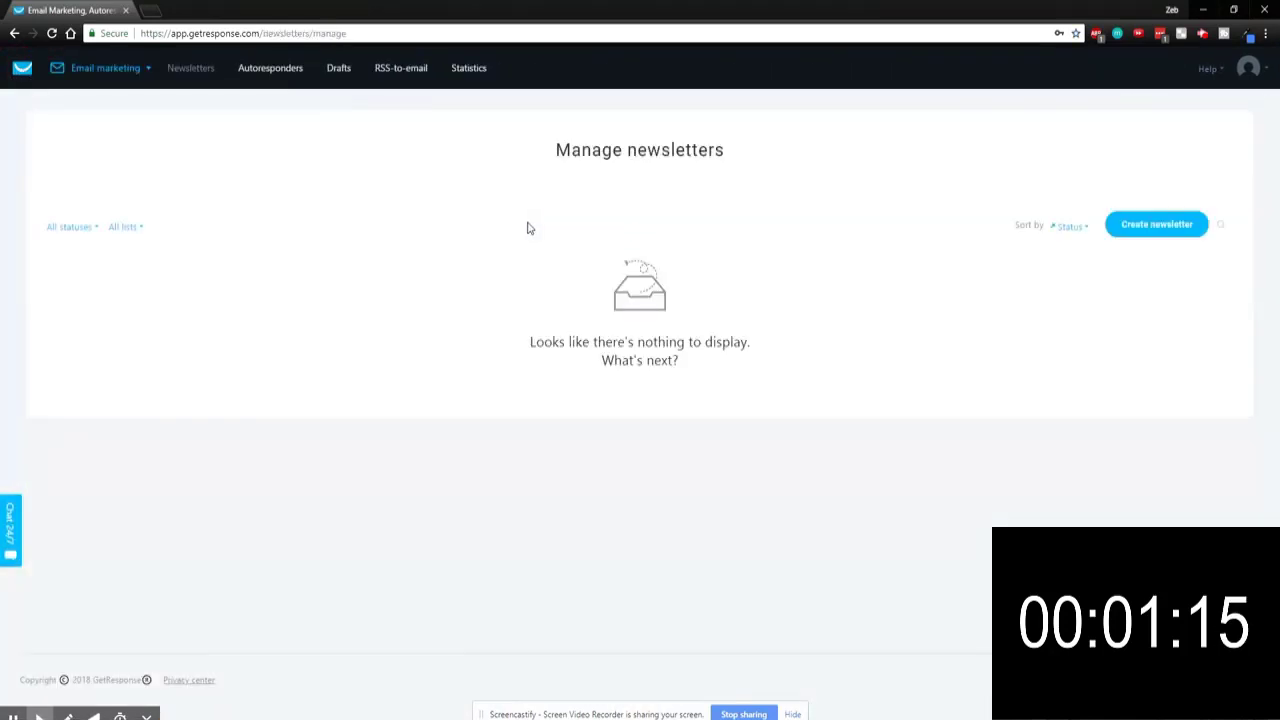
pyautogui.moveTo(145, 78)
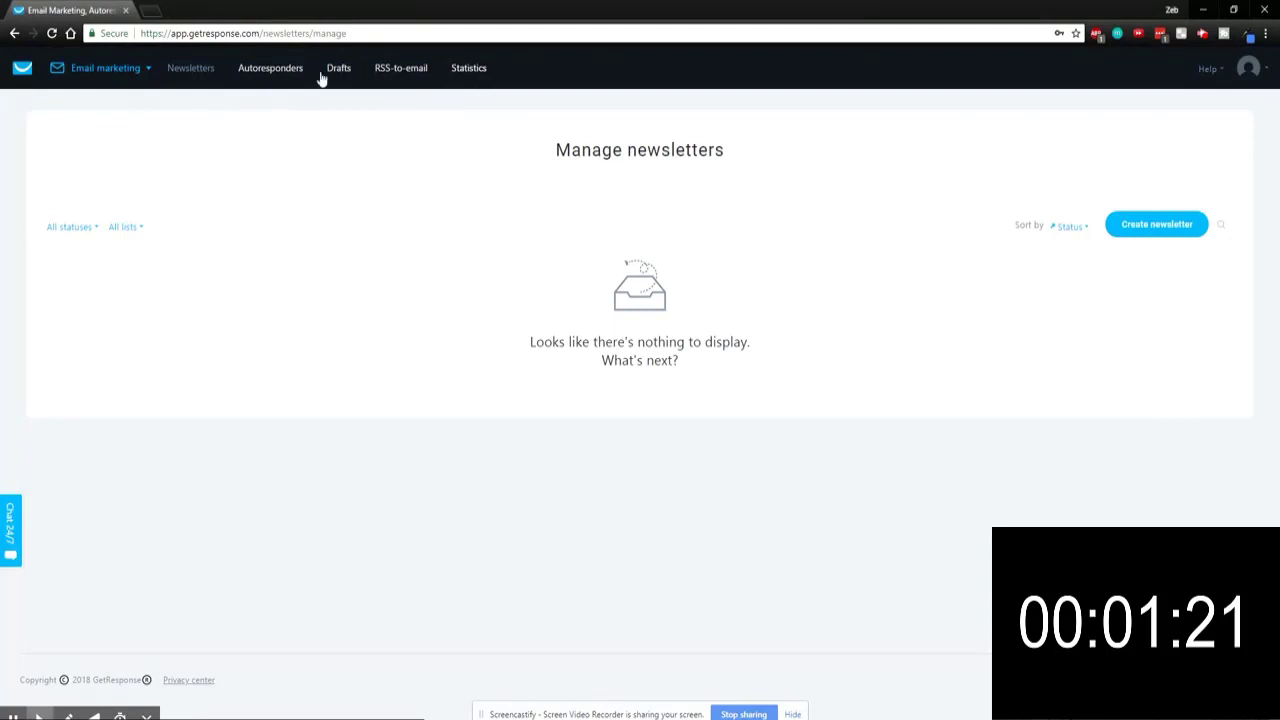
pyautogui.click(281, 72)
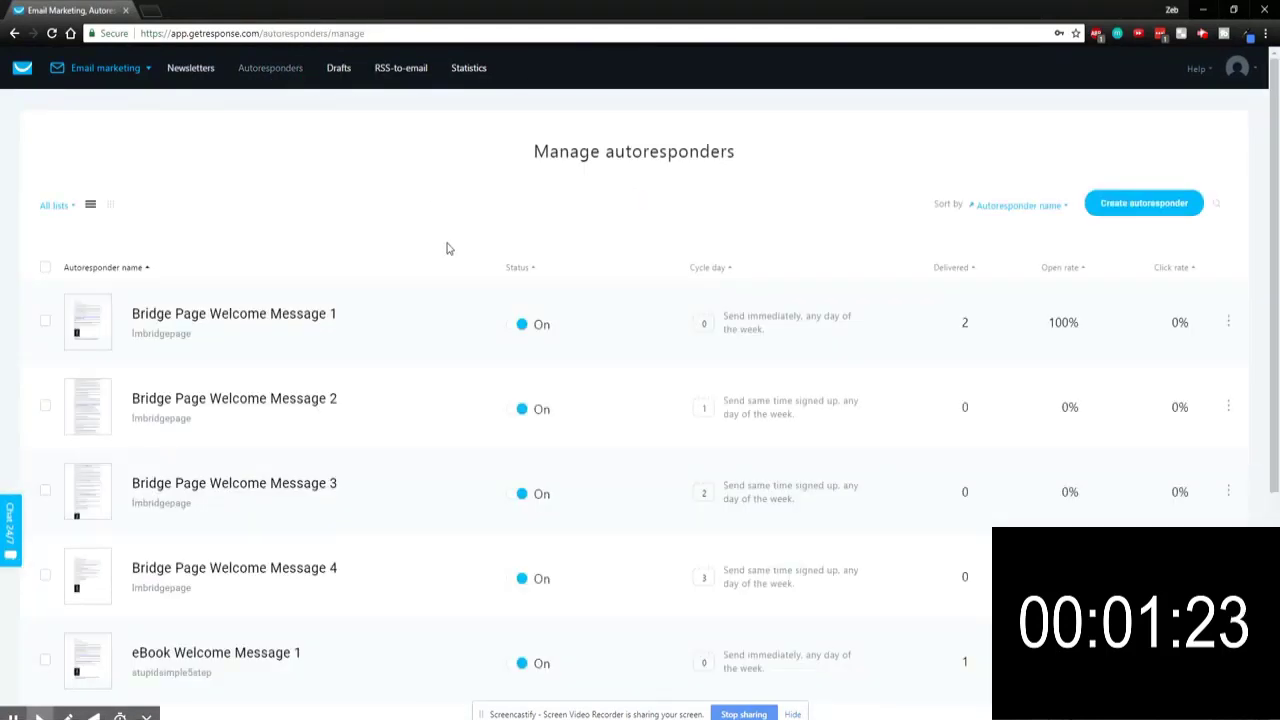
pyautogui.click(1173, 206)
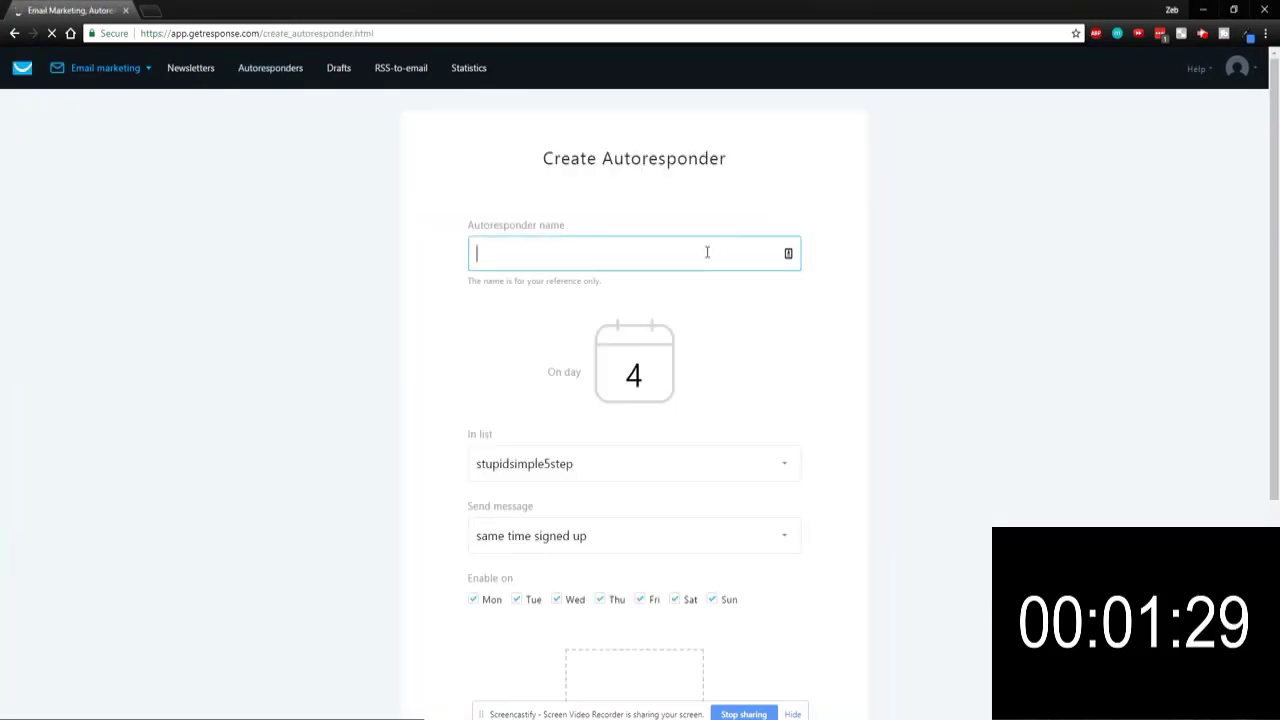
pyautogui.write('Auto')
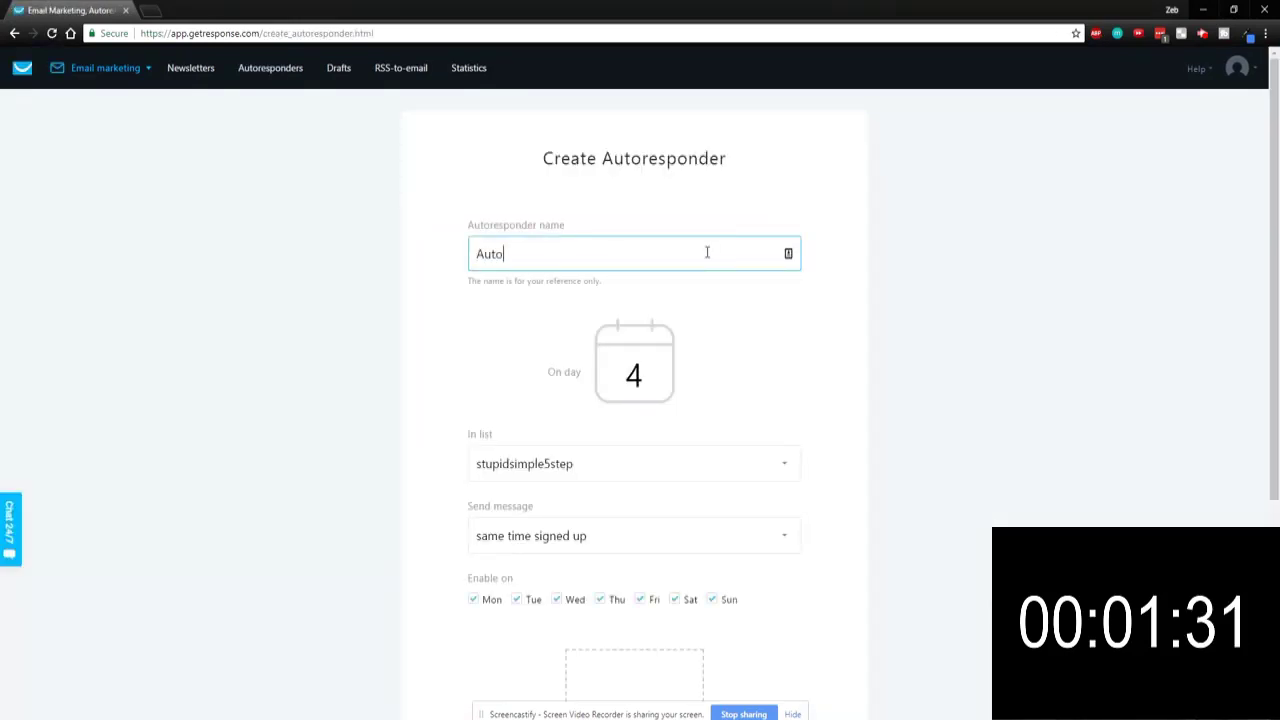
pyautogui.write('respon')
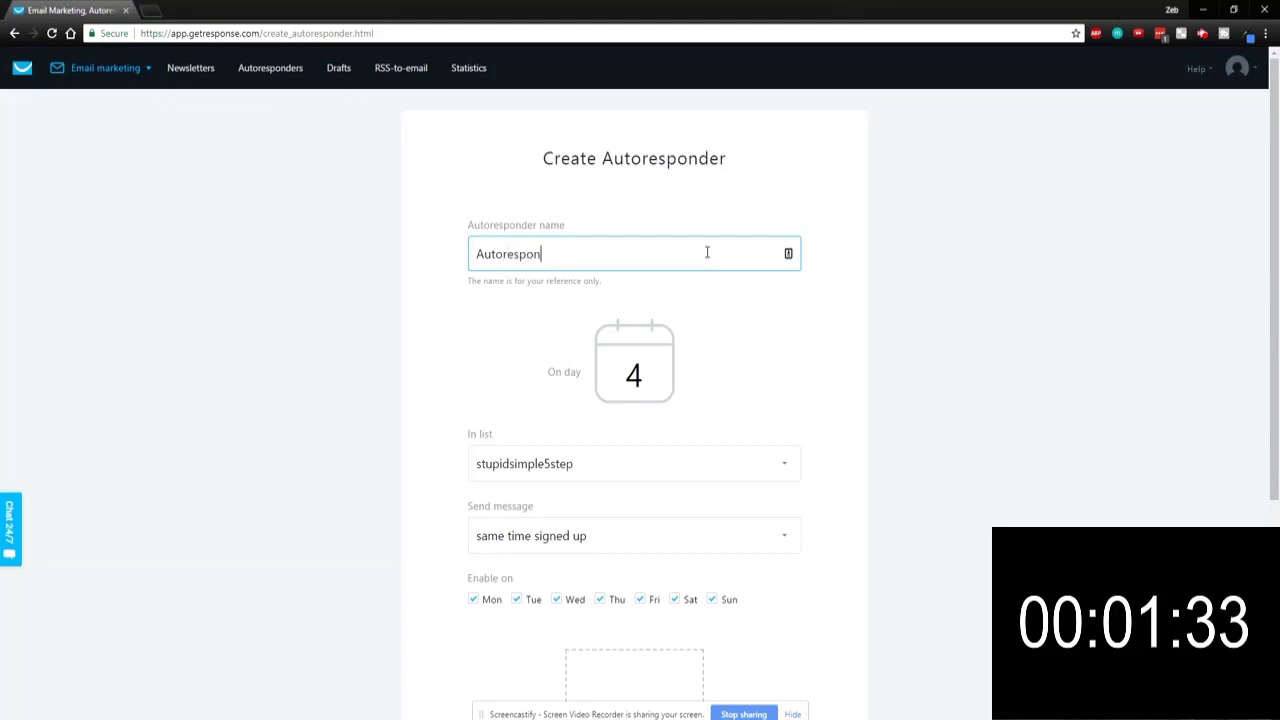
pyautogui.write('der')
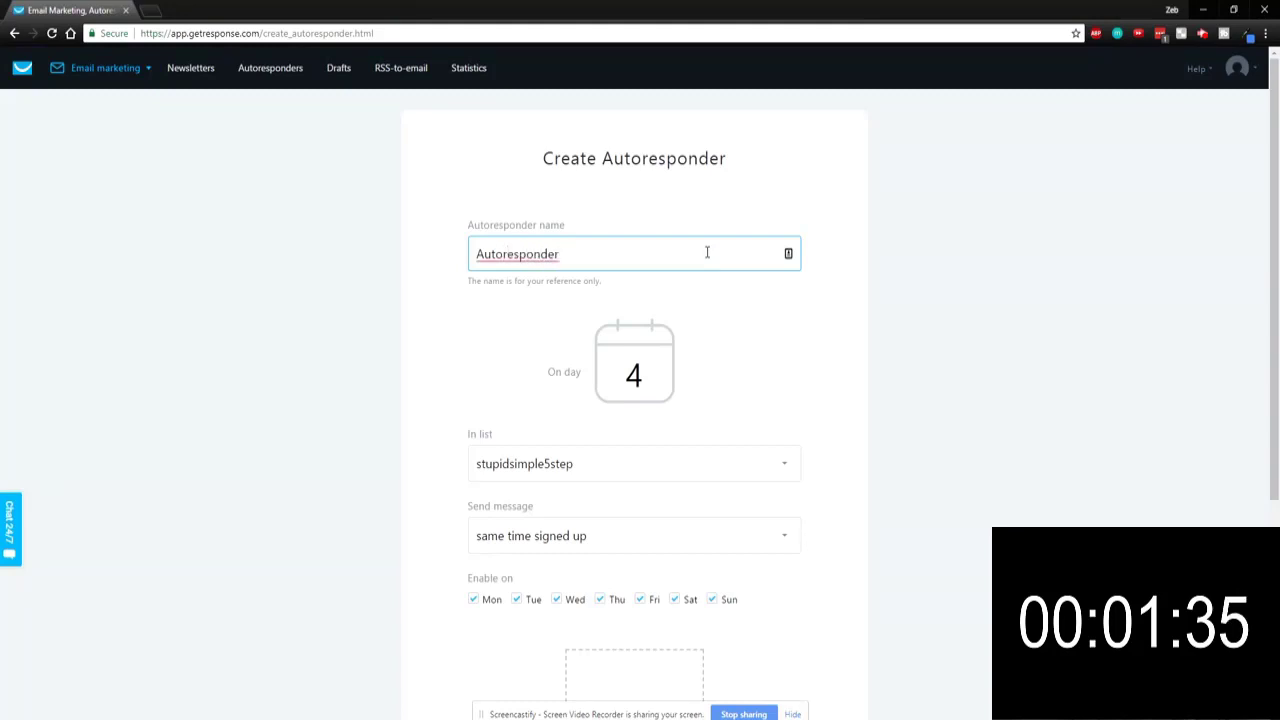
pyautogui.write(' Test')
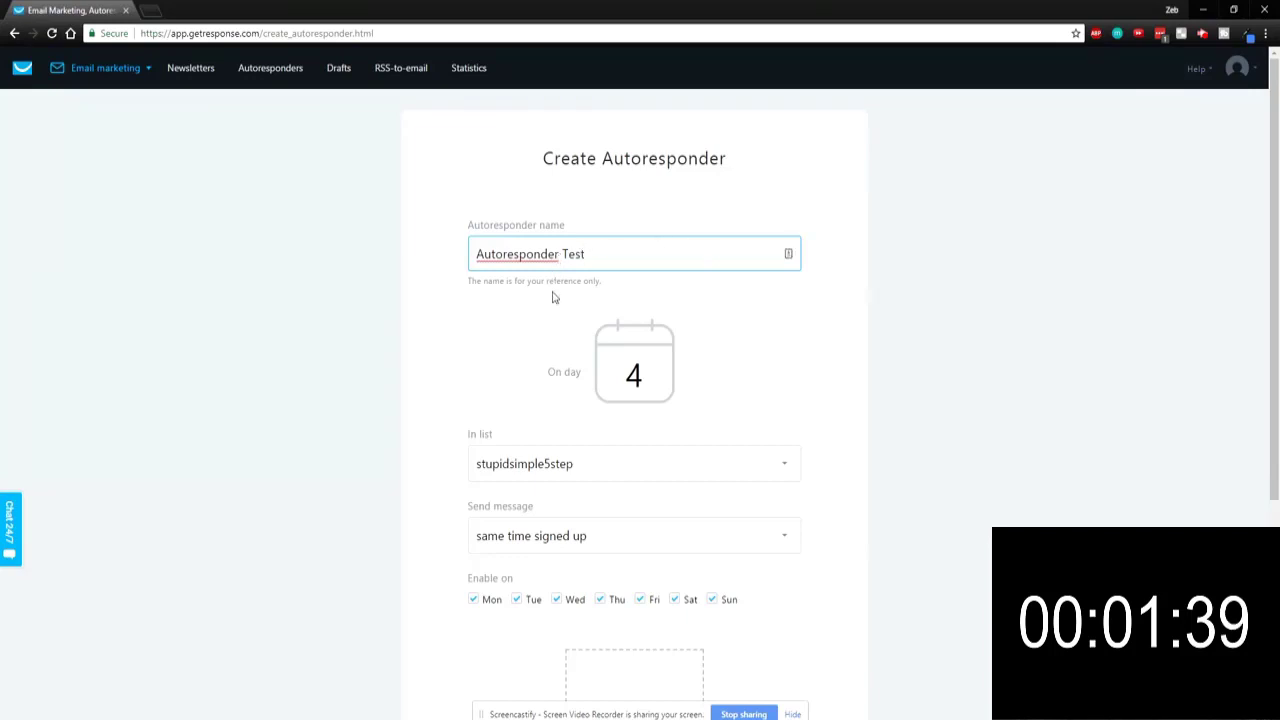
# Step: Schedule the autoresponder for day 0 in the hardlist contact list, with the message sent immediately
pyautogui.click(648, 377)
pyautogui.doubleClick(600, 379)
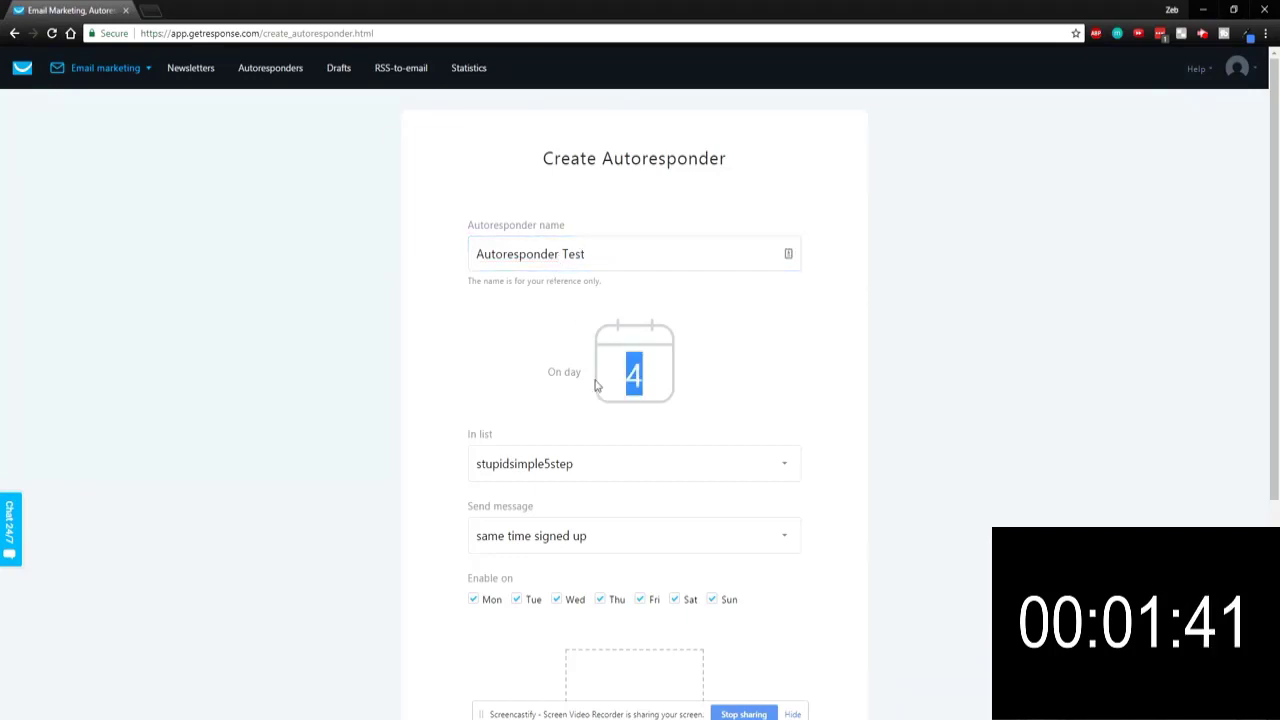
pyautogui.write('0')
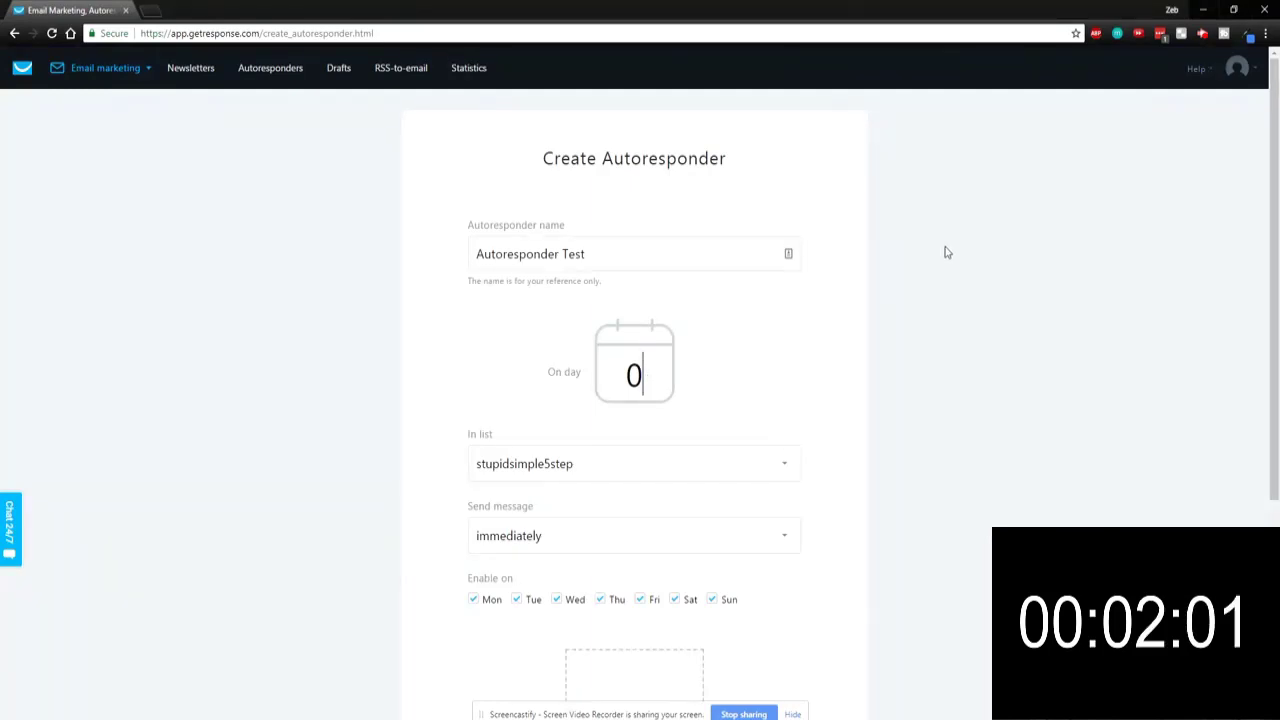
pyautogui.click(788, 471)
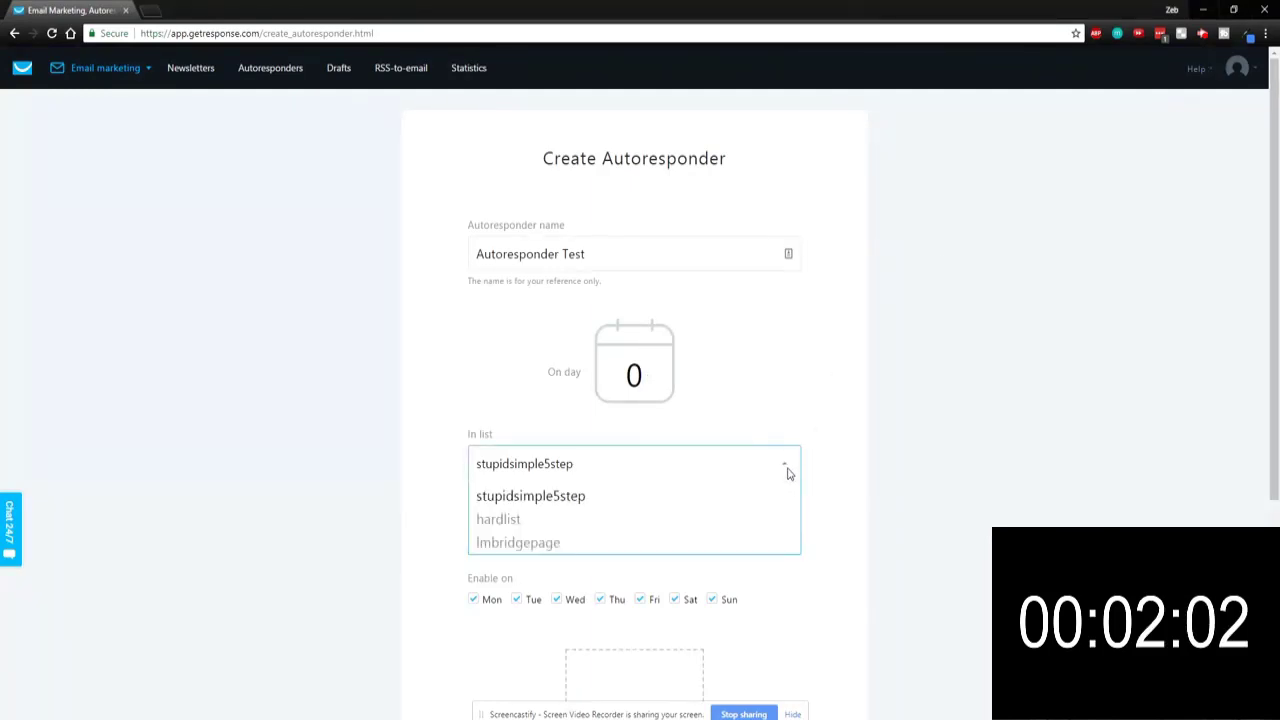
pyautogui.click(502, 520)
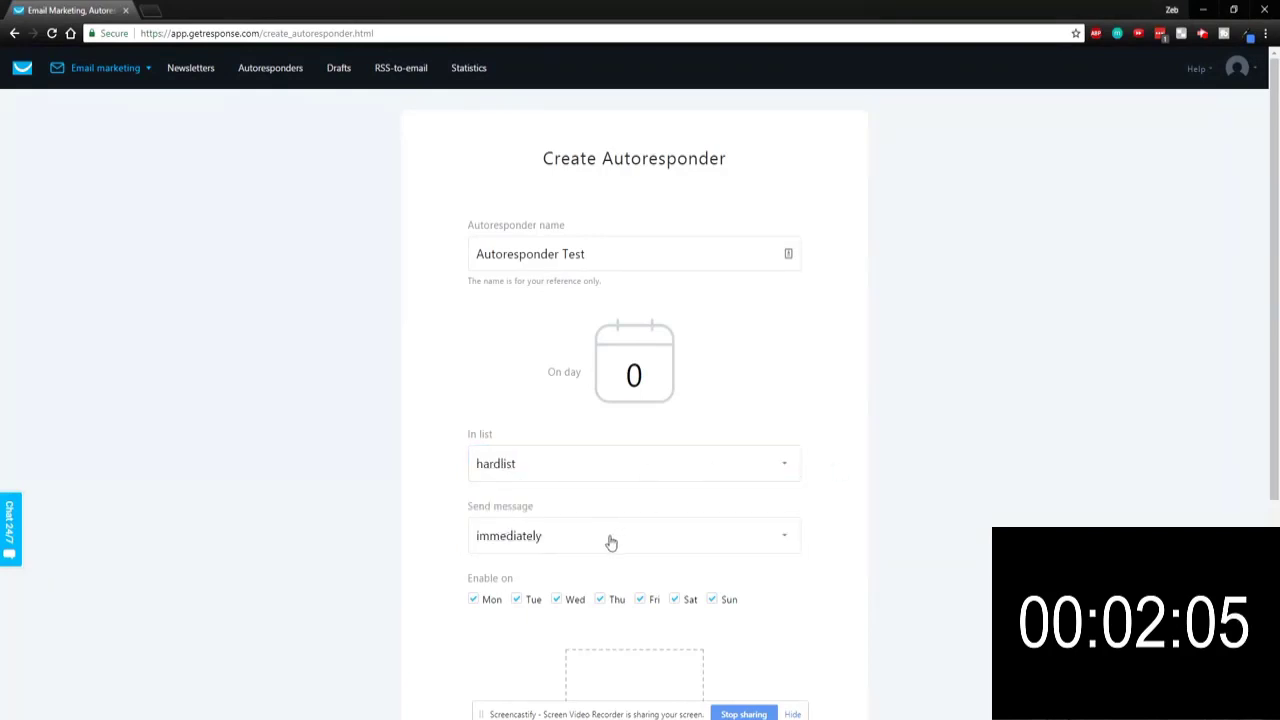
pyautogui.click(517, 547)
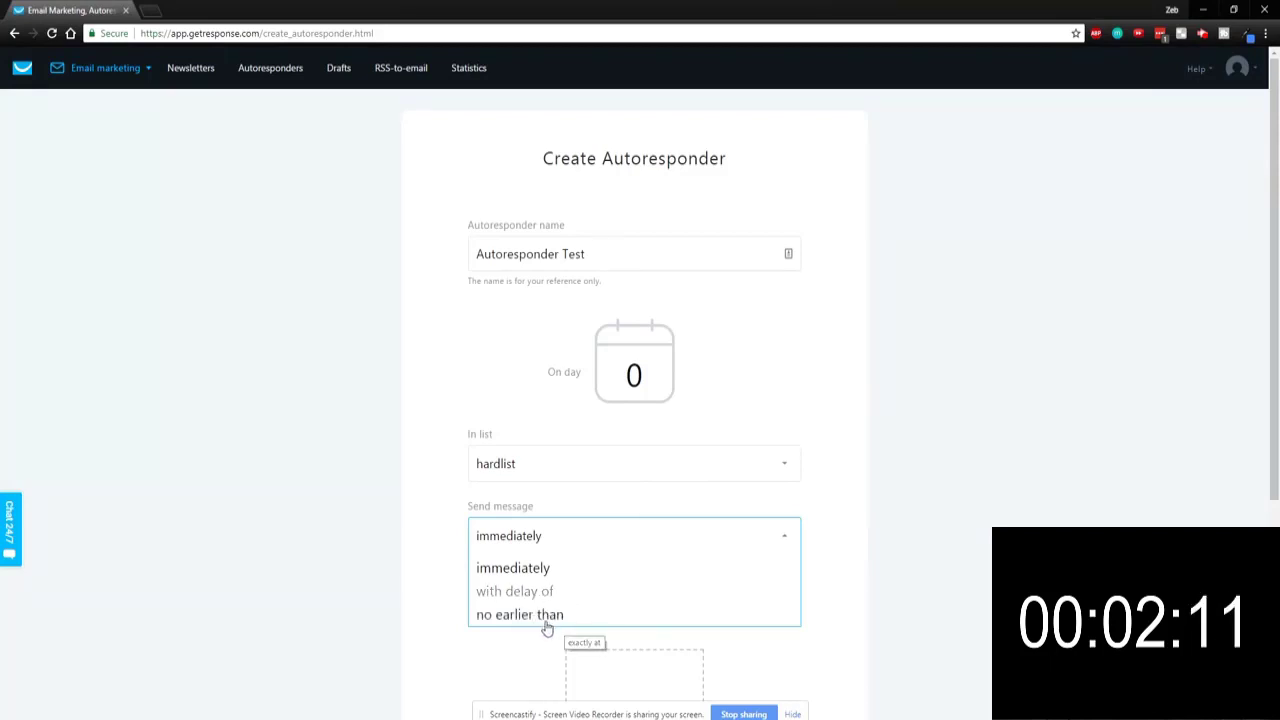
pyautogui.click(523, 578)
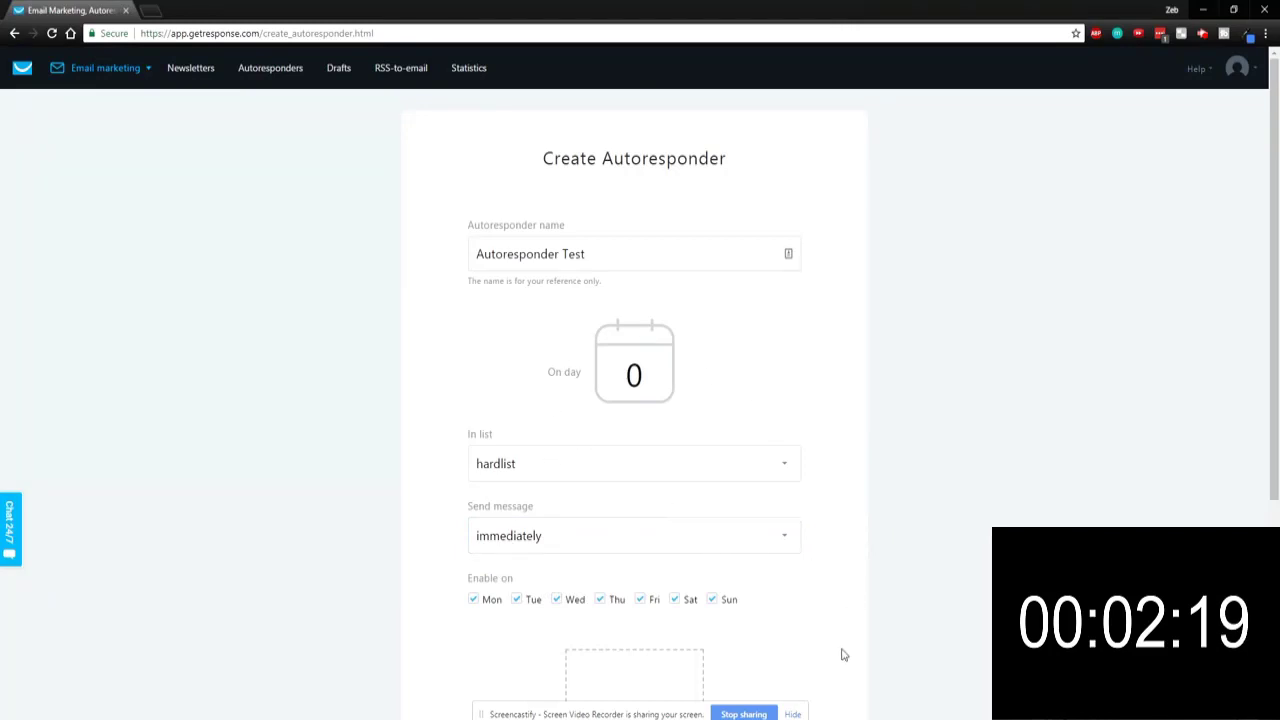
# Step: Disable Sunday as a sending day for the autoresponder and enable it again
pyautogui.scroll(-2, 825, 605)
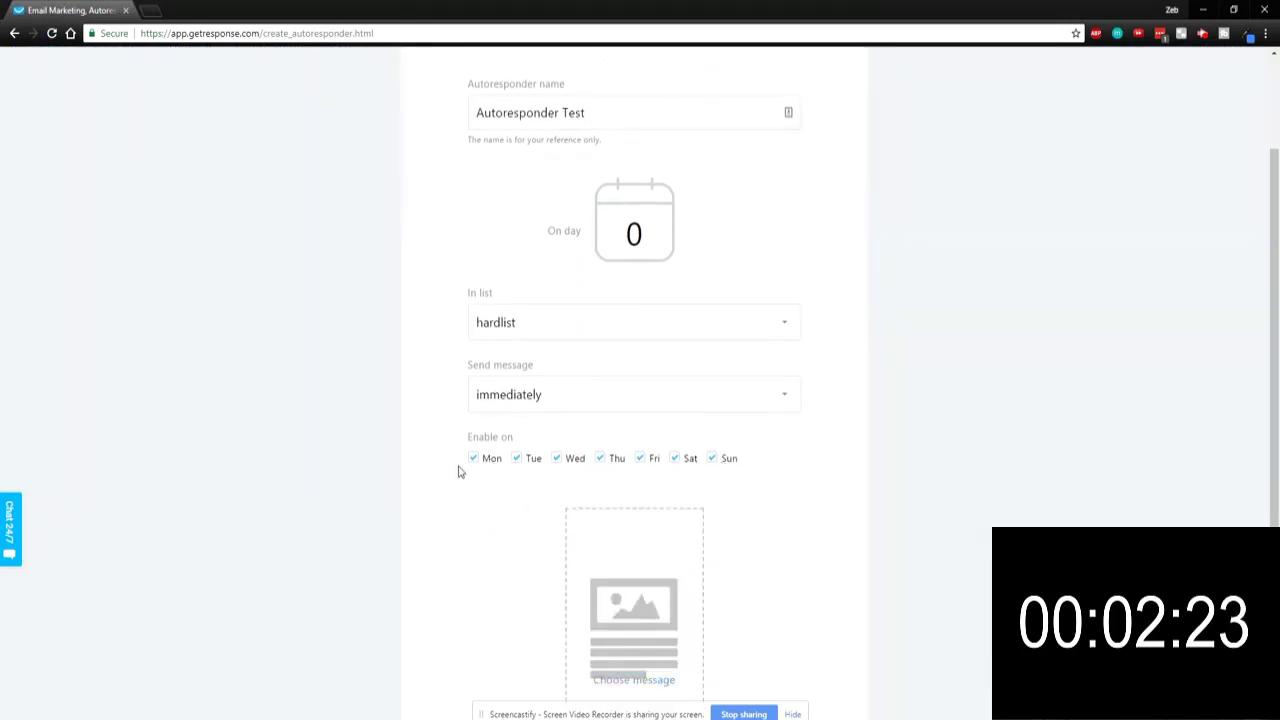
pyautogui.click(712, 458)
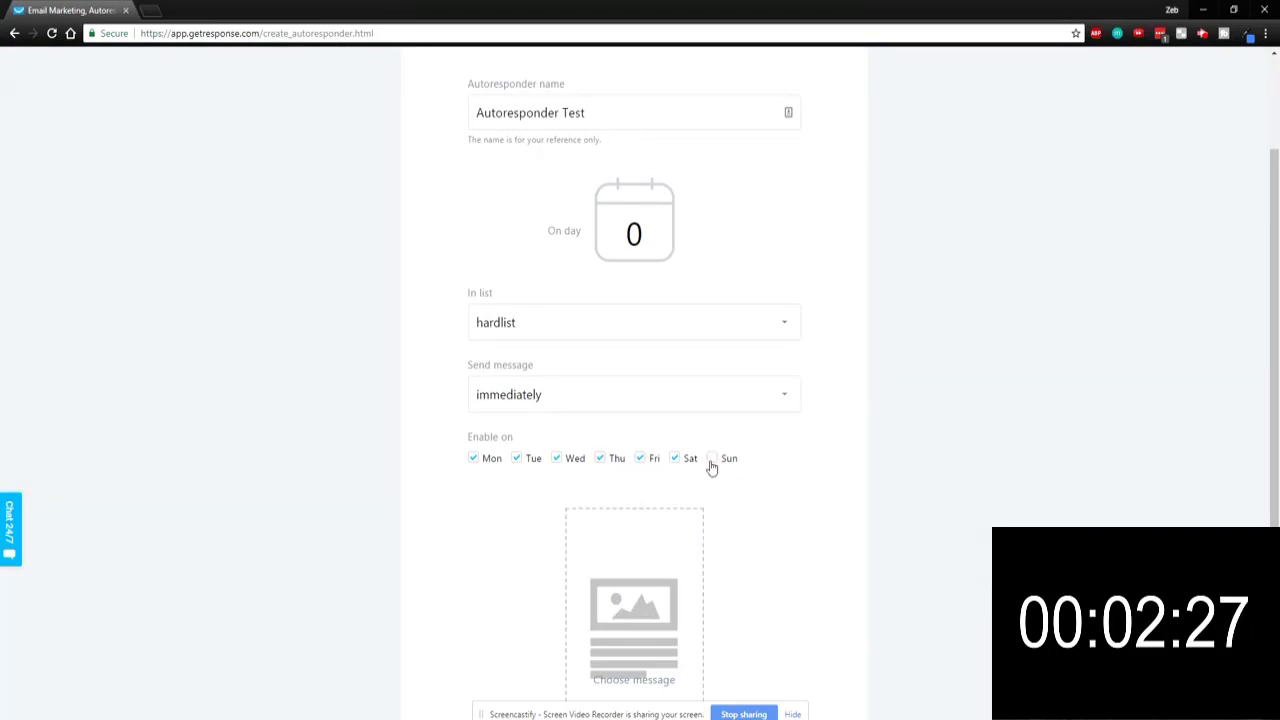
pyautogui.click(713, 458)
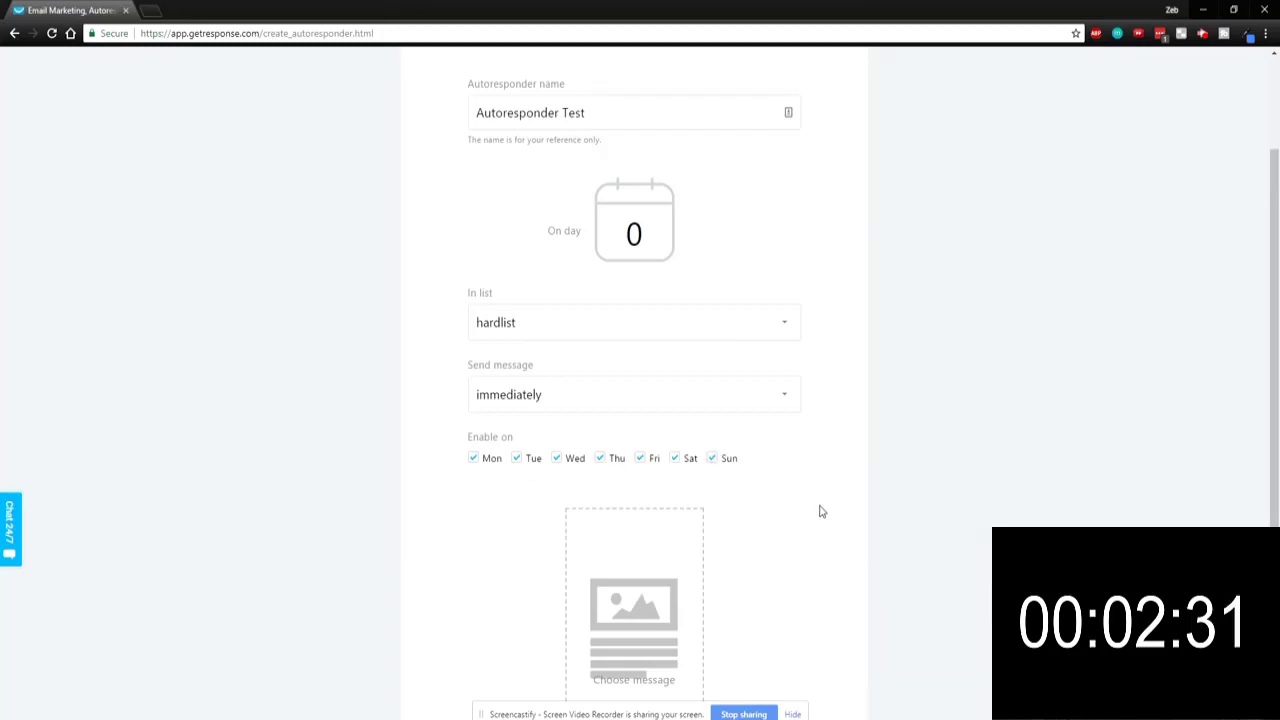
# Step: Create a new email for the autoresponder and name the message "Message 1 of series"
pyautogui.scroll(-2, 820, 511)
pyautogui.scroll(-1, 900, 510)
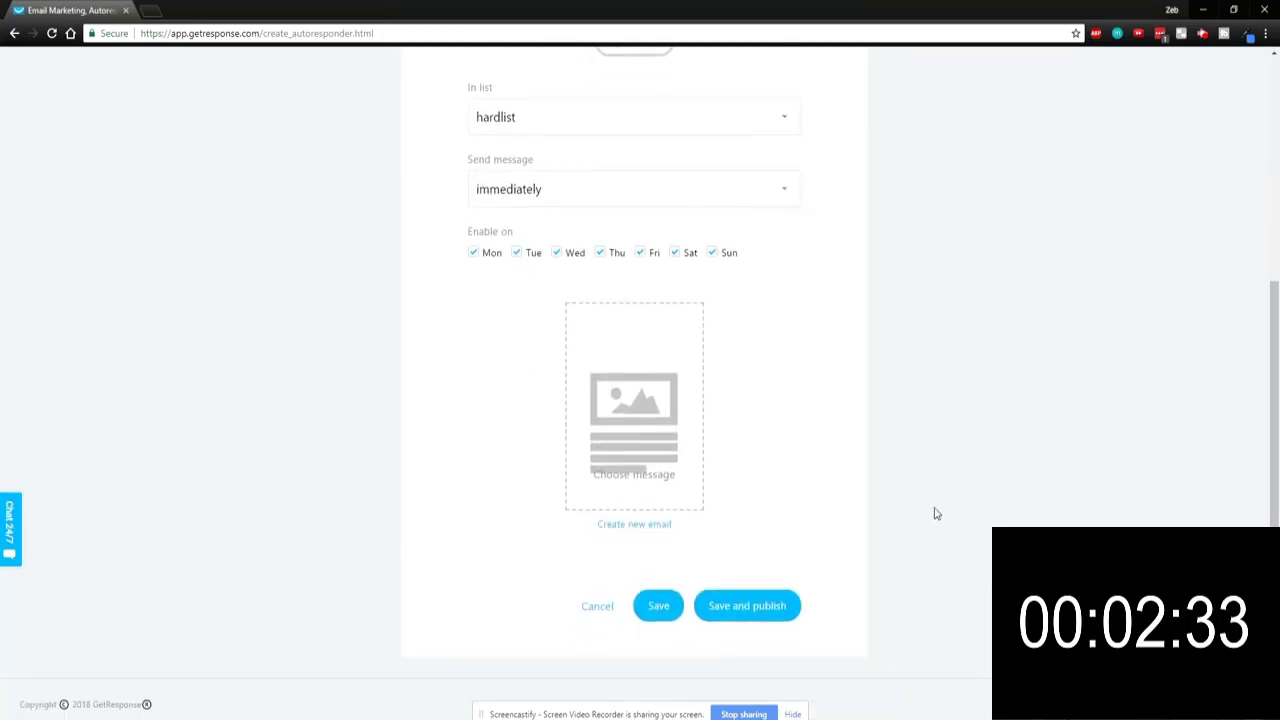
pyautogui.click(650, 527)
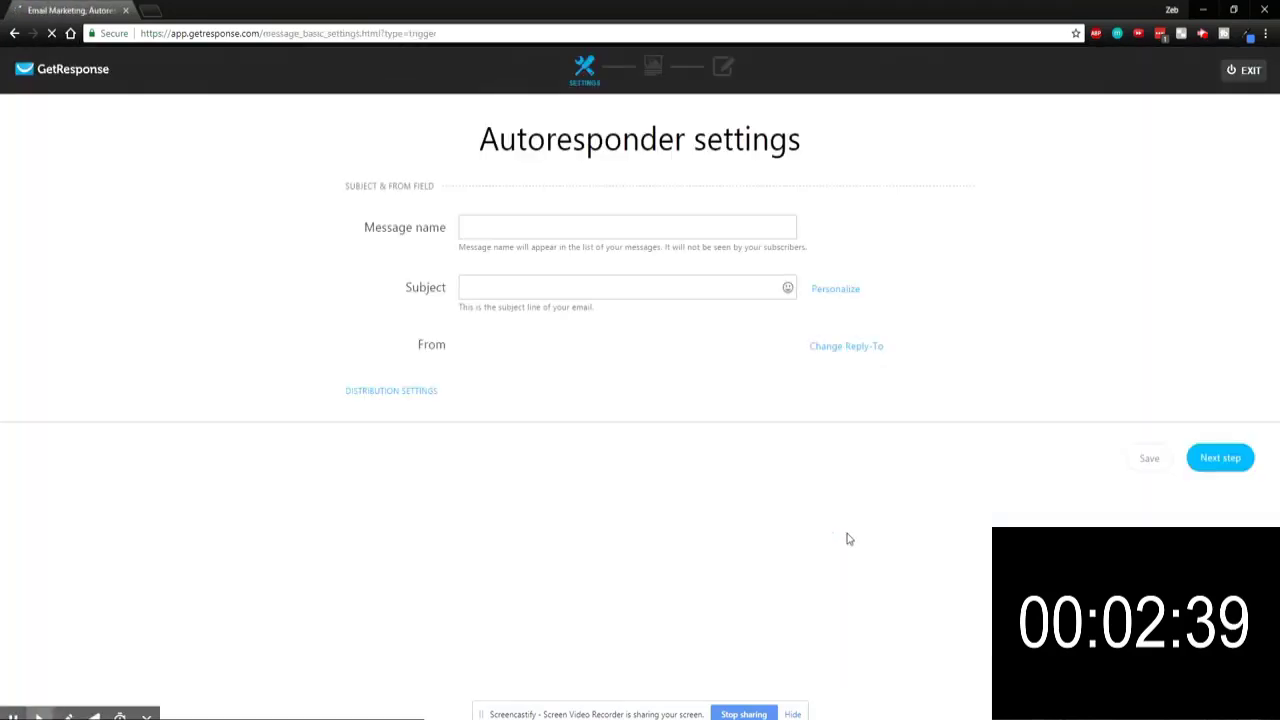
pyautogui.click(497, 233)
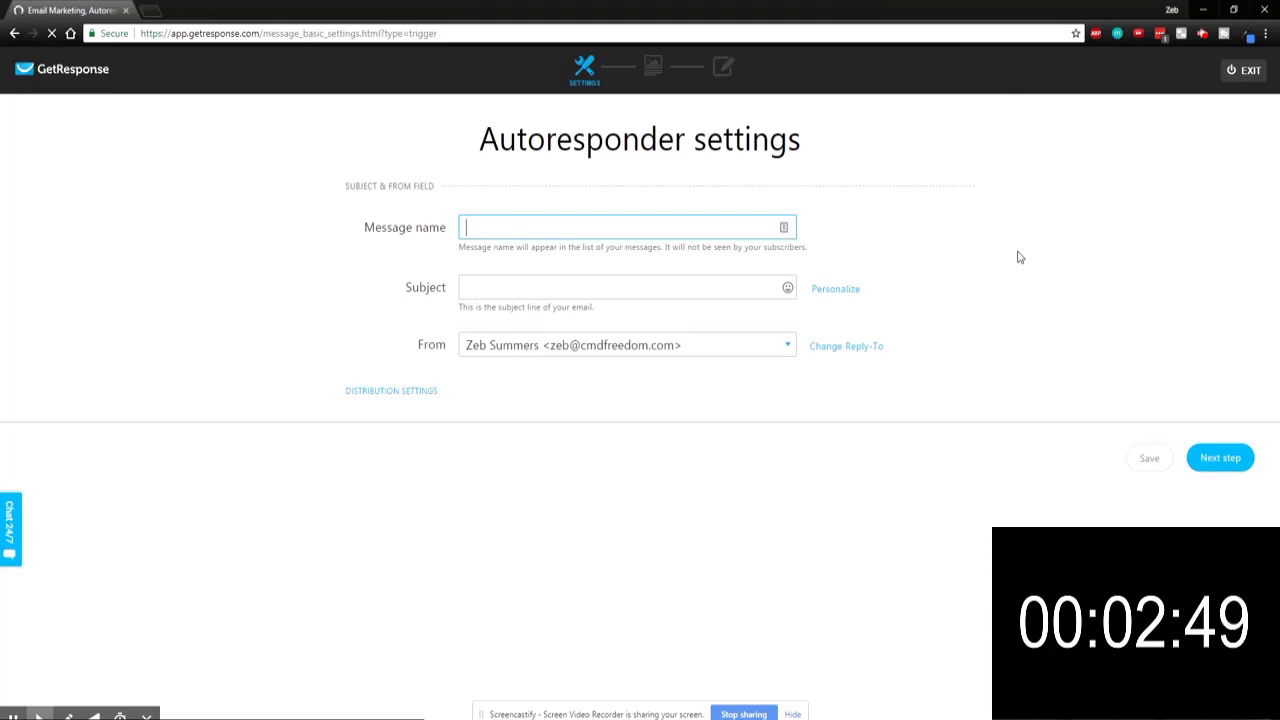
pyautogui.write('M')
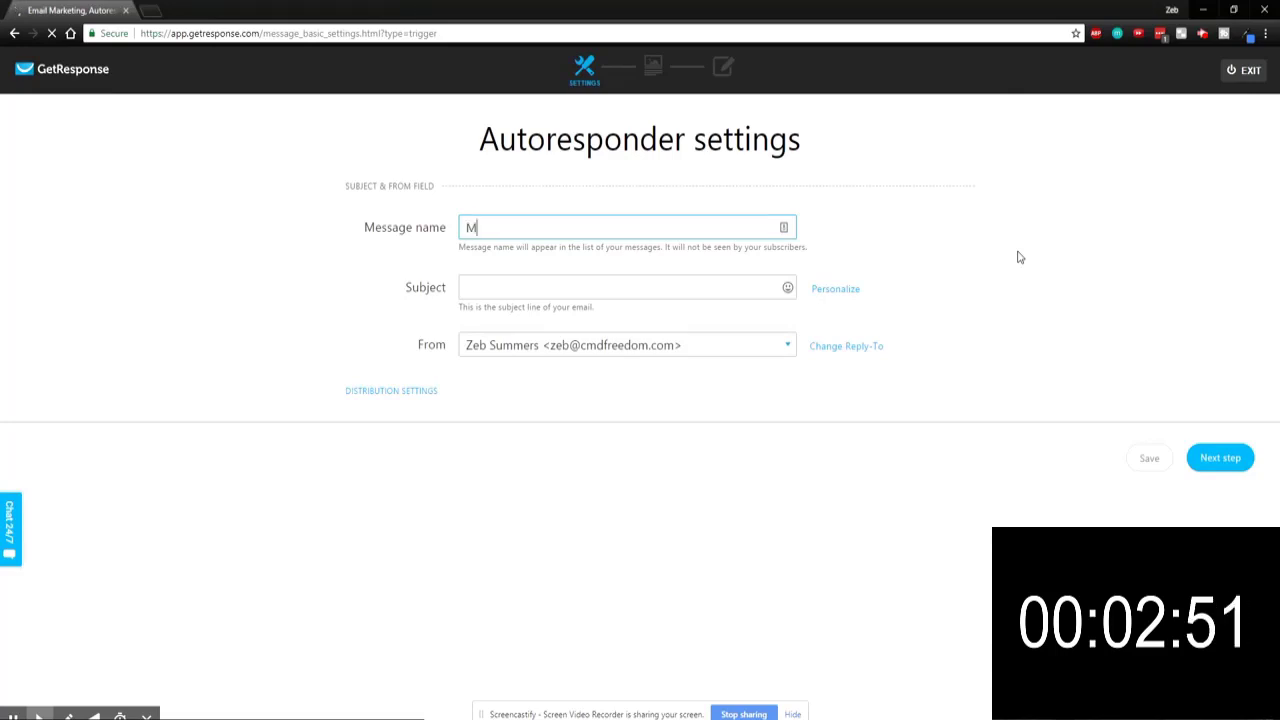
pyautogui.write('essage ')
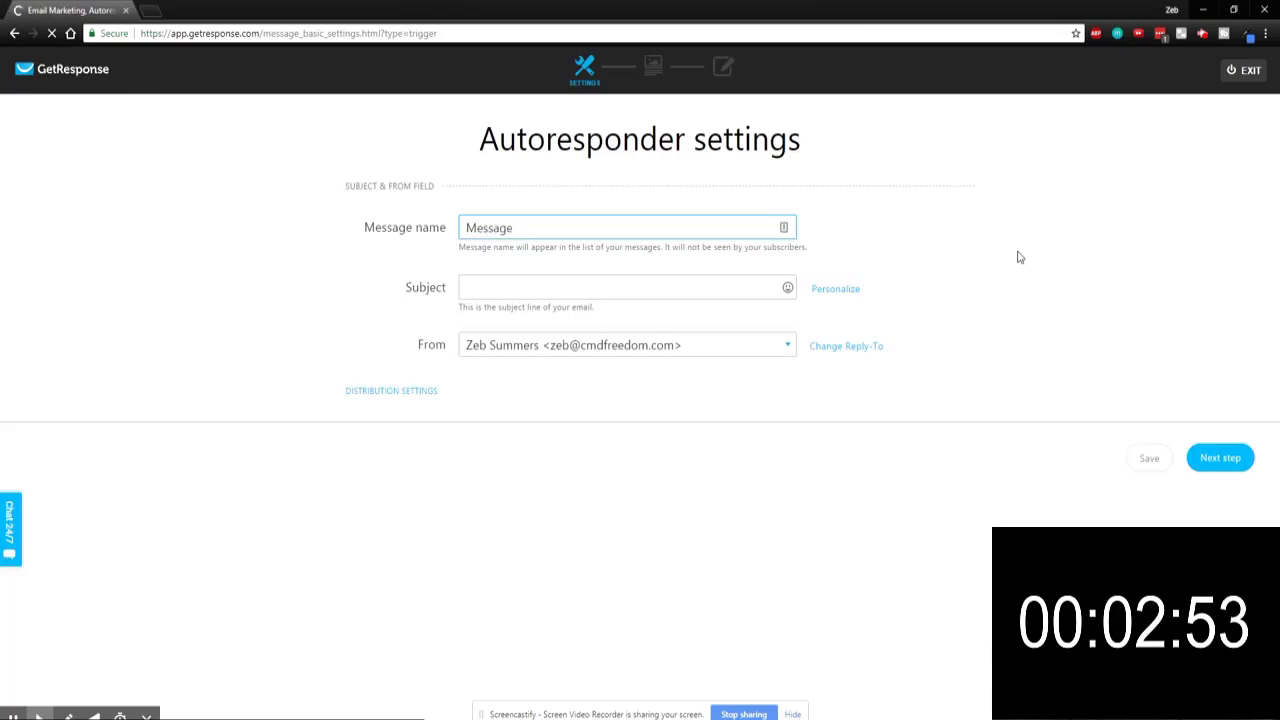
pyautogui.write('1 of ser')
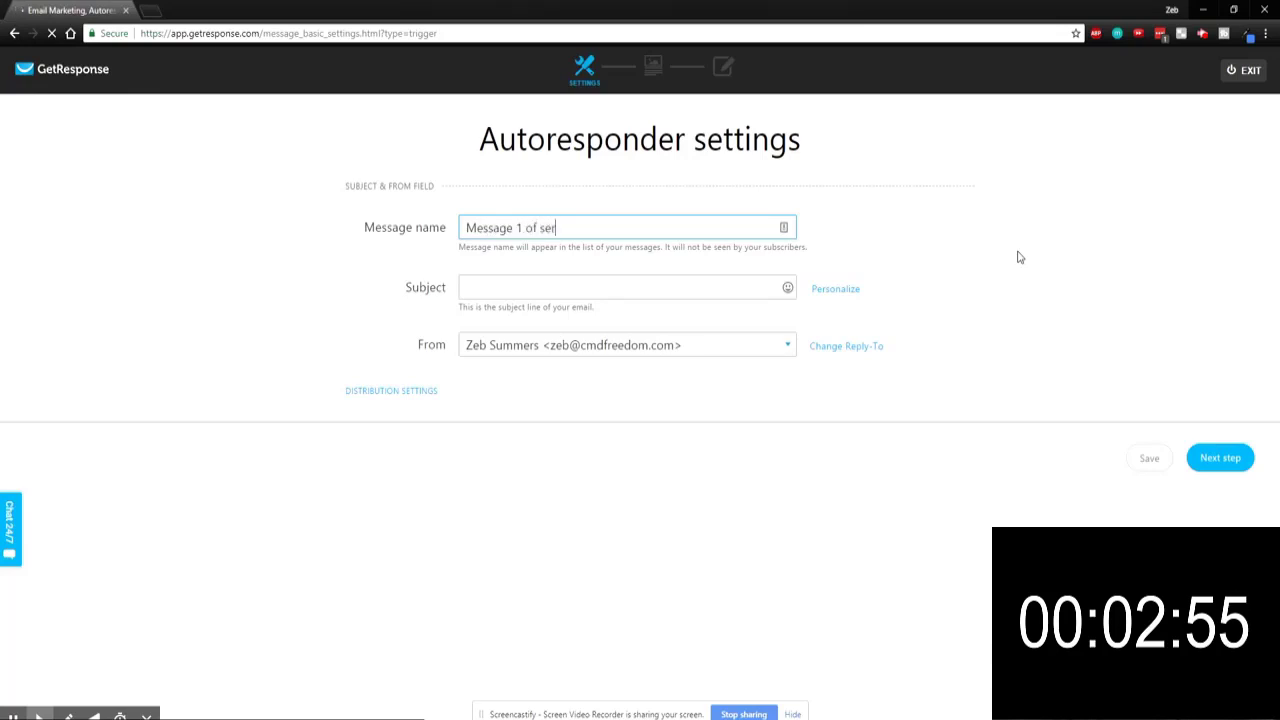
pyautogui.write('ies')
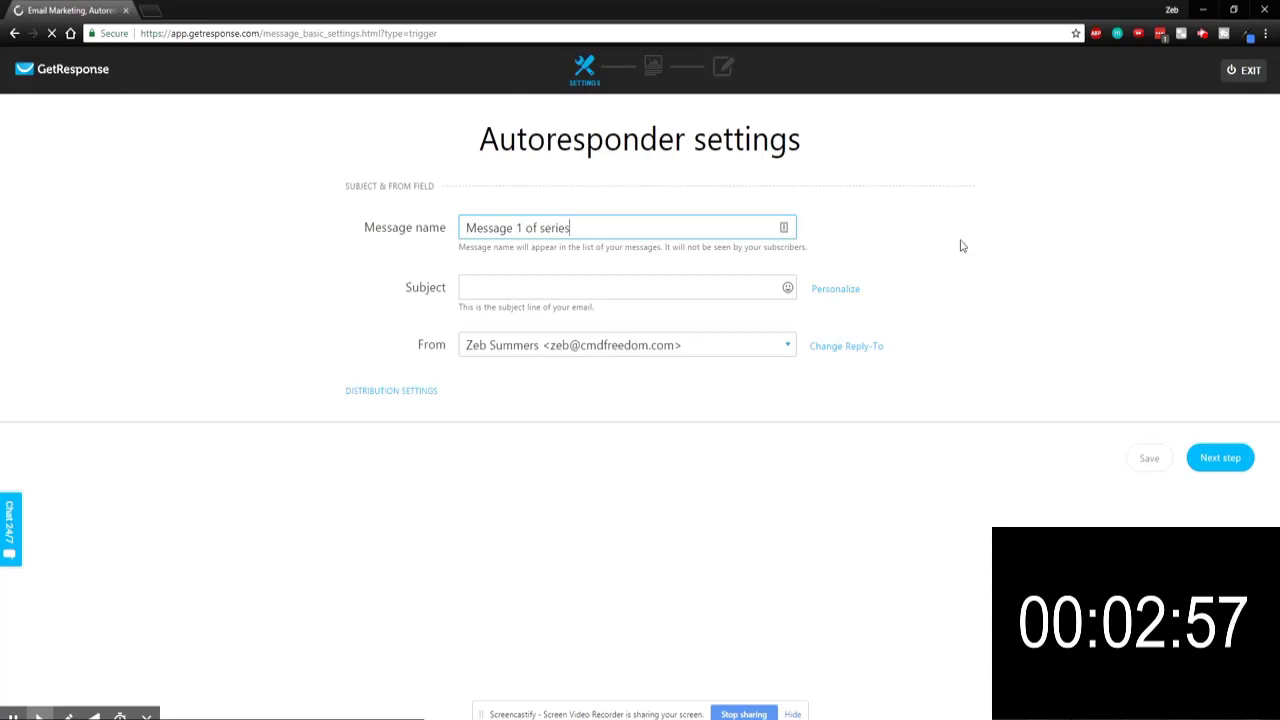
# Step: Enter "Hey! Open This!" as the email's subject line
pyautogui.click(569, 284)
pyautogui.write('Hey')
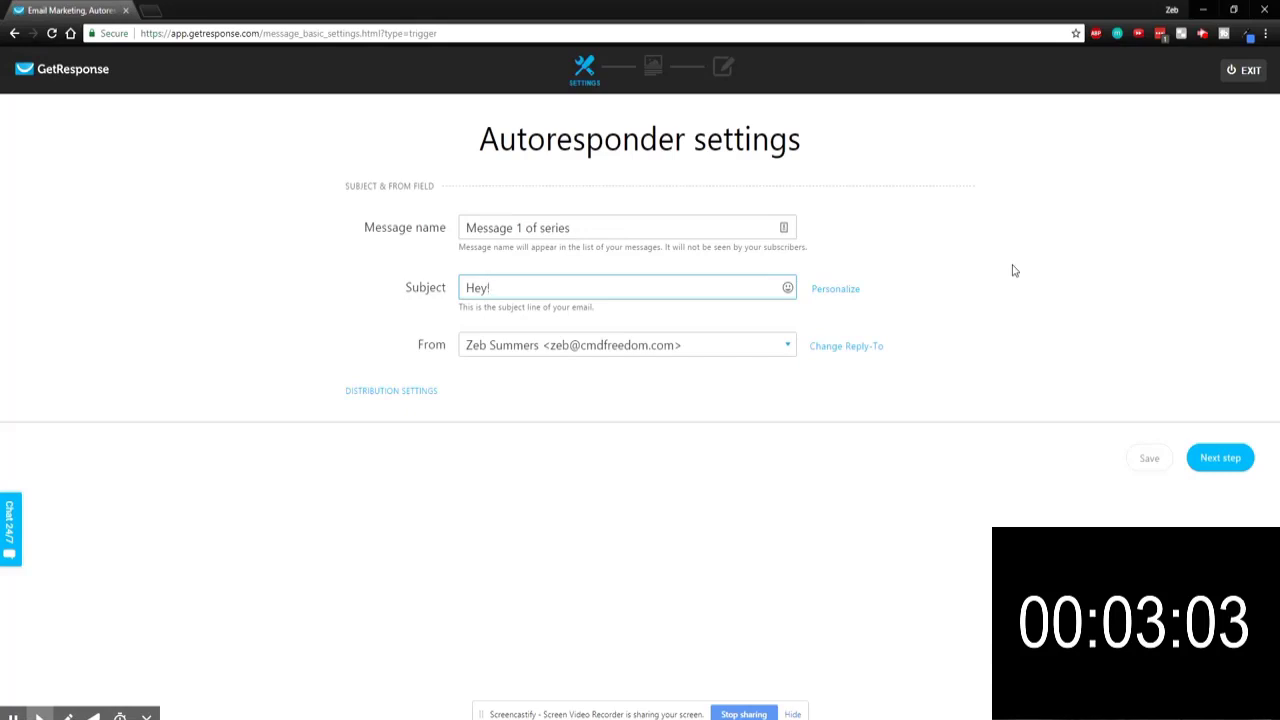
pyautogui.write('! Open ')
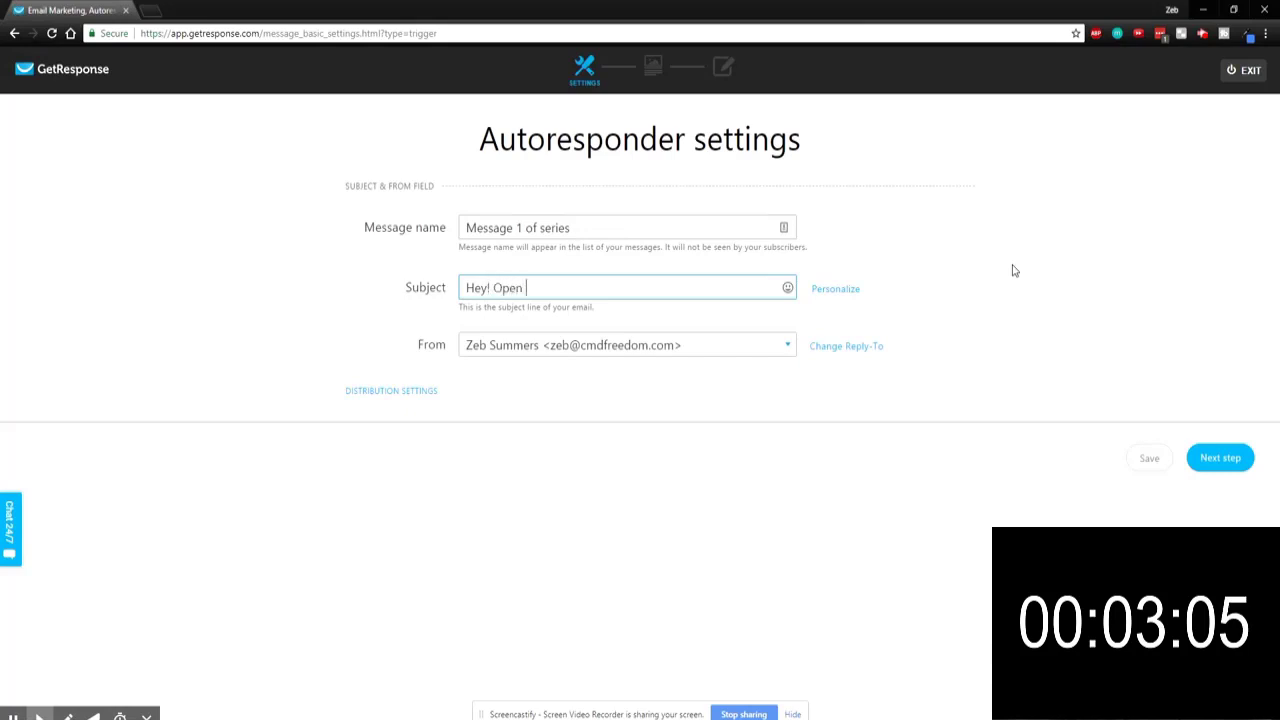
pyautogui.write('This!')
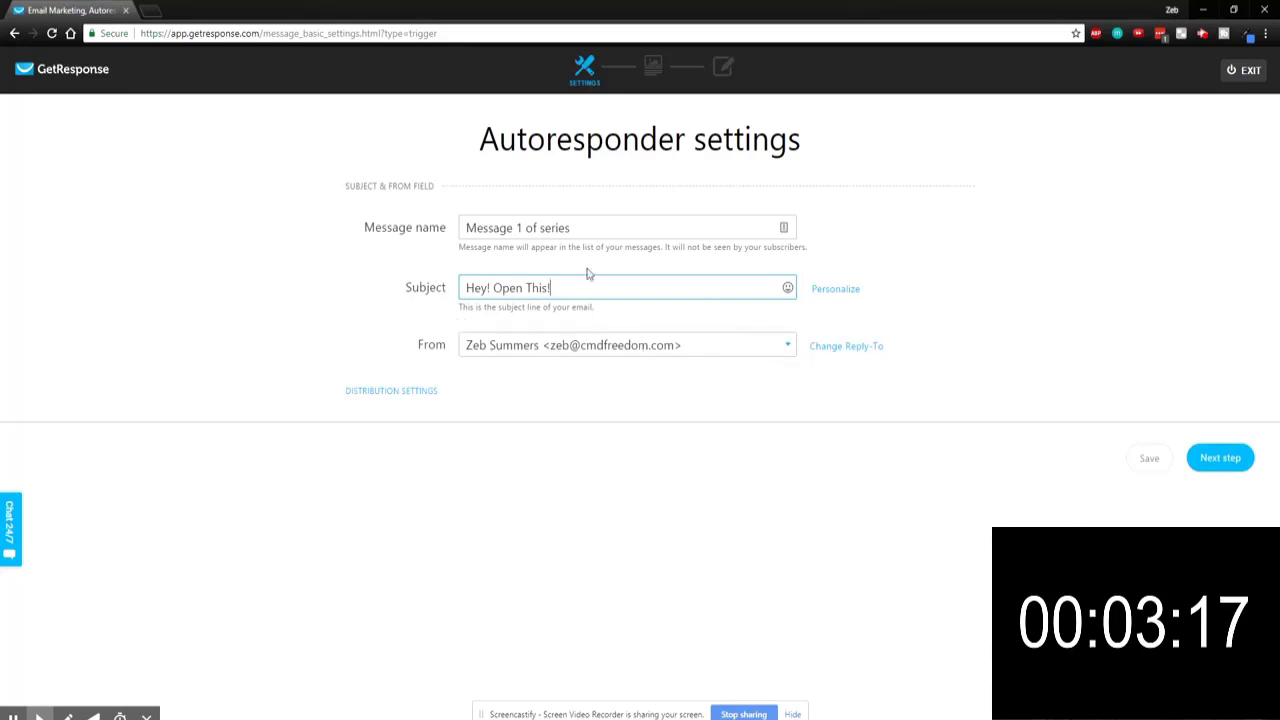
# Step: Proceed from the message settings to template selection and browse the predesigned email templates
pyautogui.click(1226, 464)
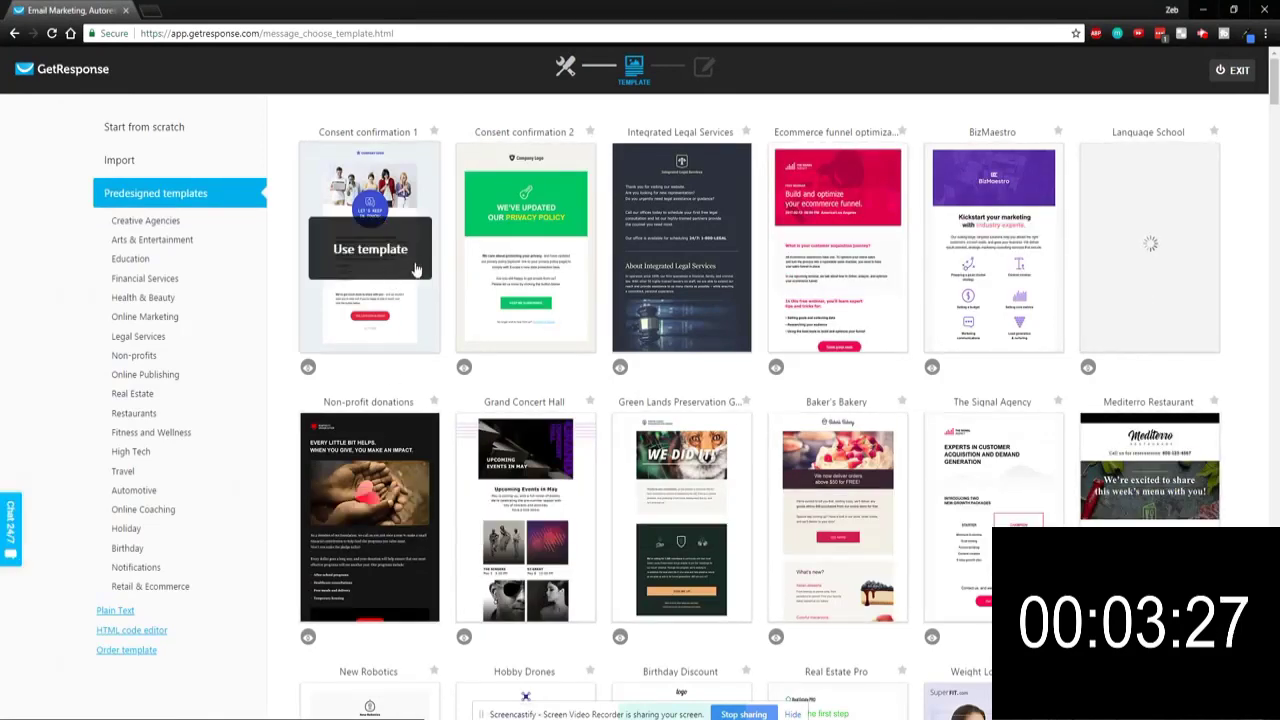
pyautogui.scroll(-2, 740, 296)
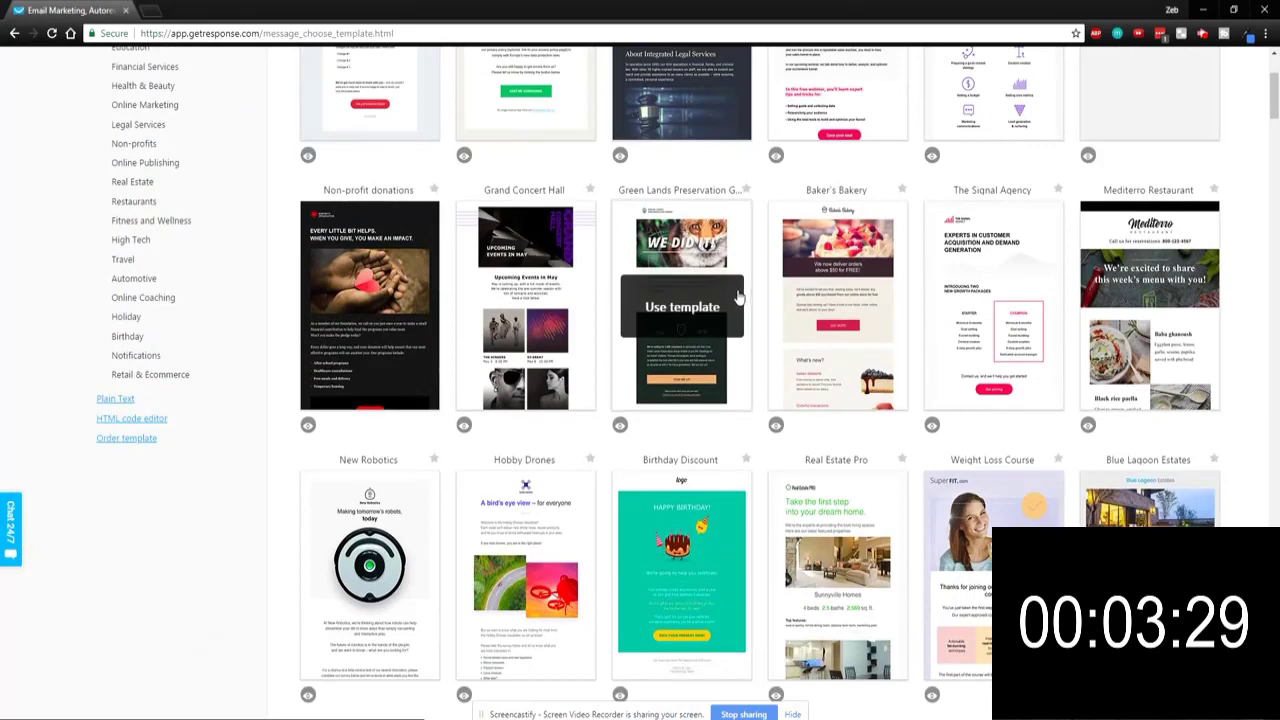
pyautogui.scroll(2, 740, 296)
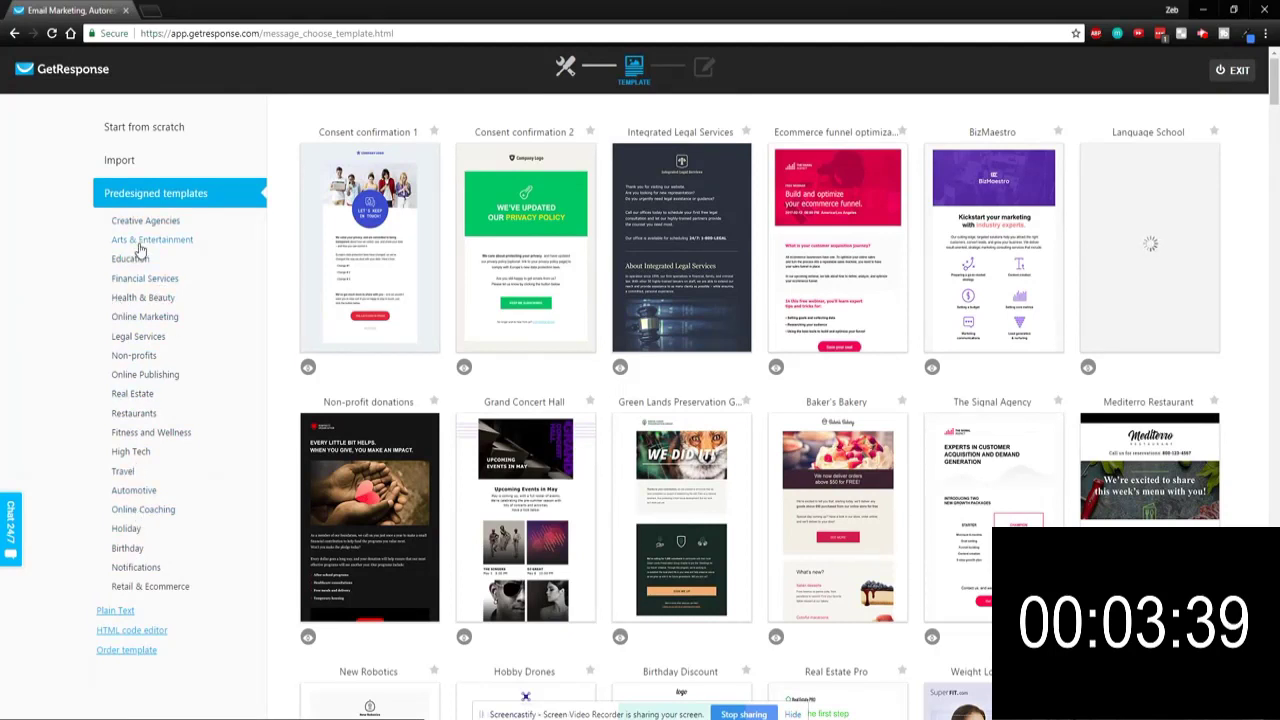
# Step: Start the email from scratch using the 1 column-3 template
pyautogui.click(128, 130)
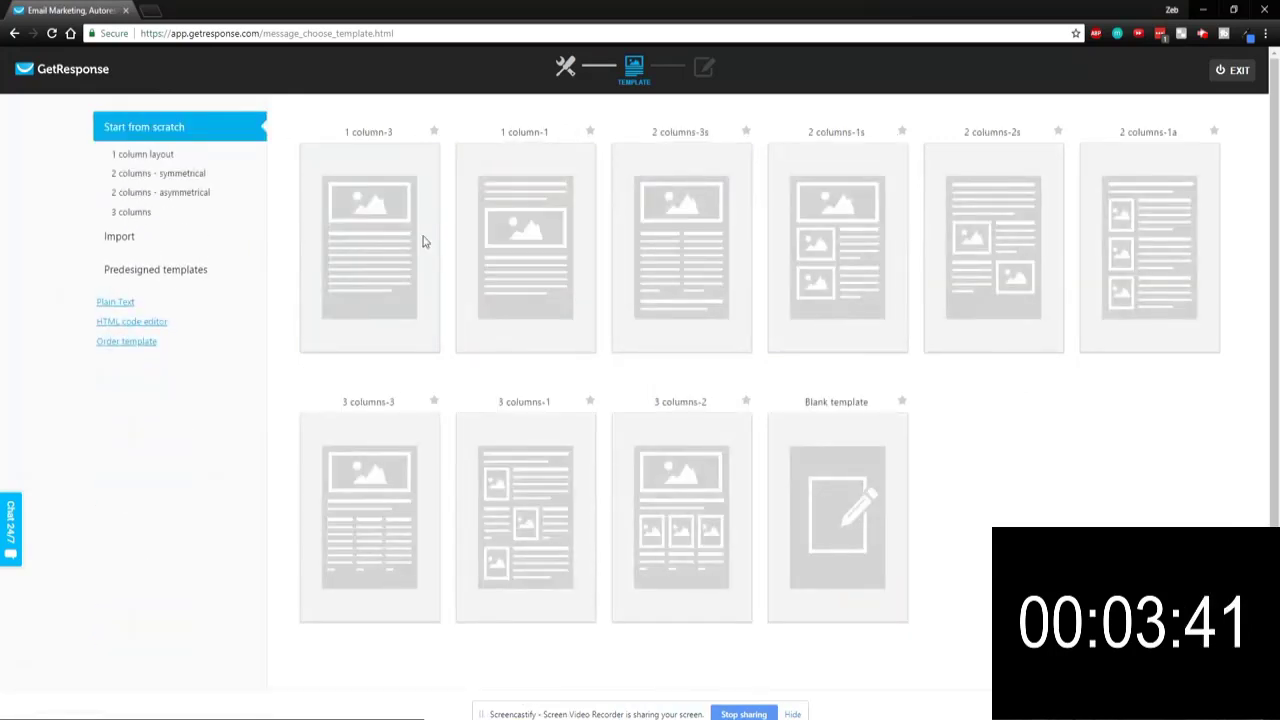
pyautogui.moveTo(385, 203)
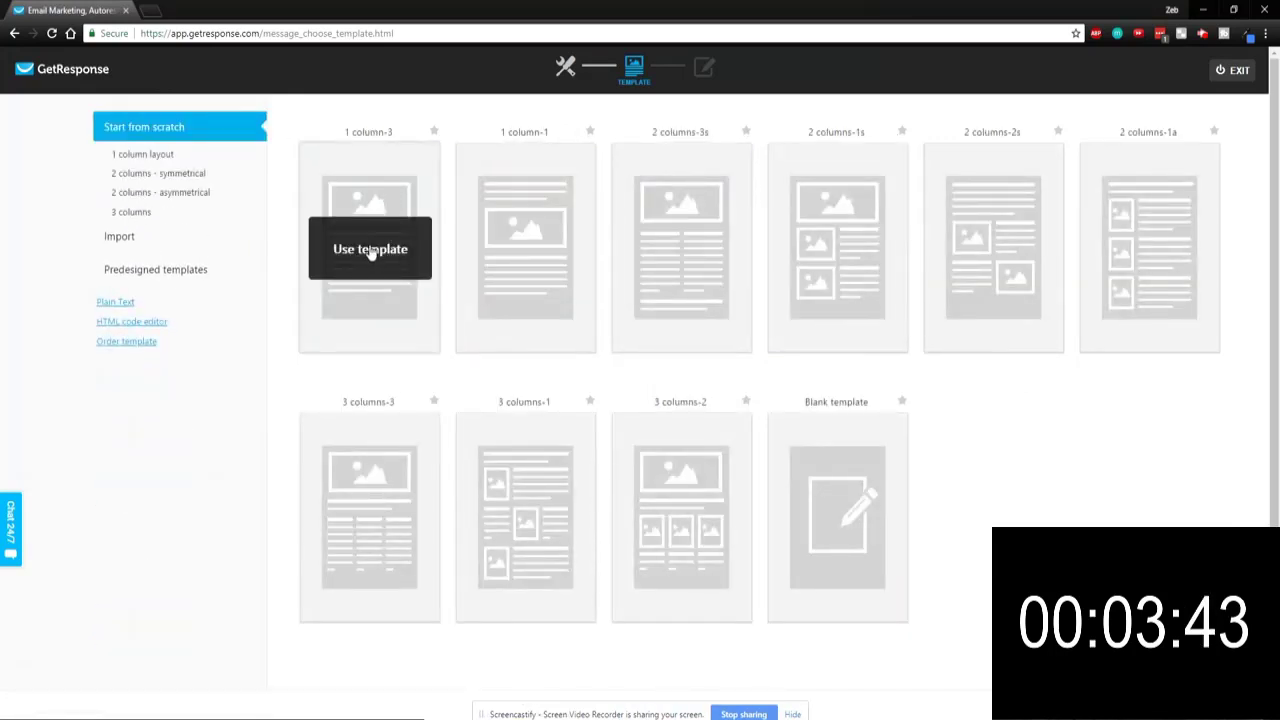
pyautogui.click(565, 277)
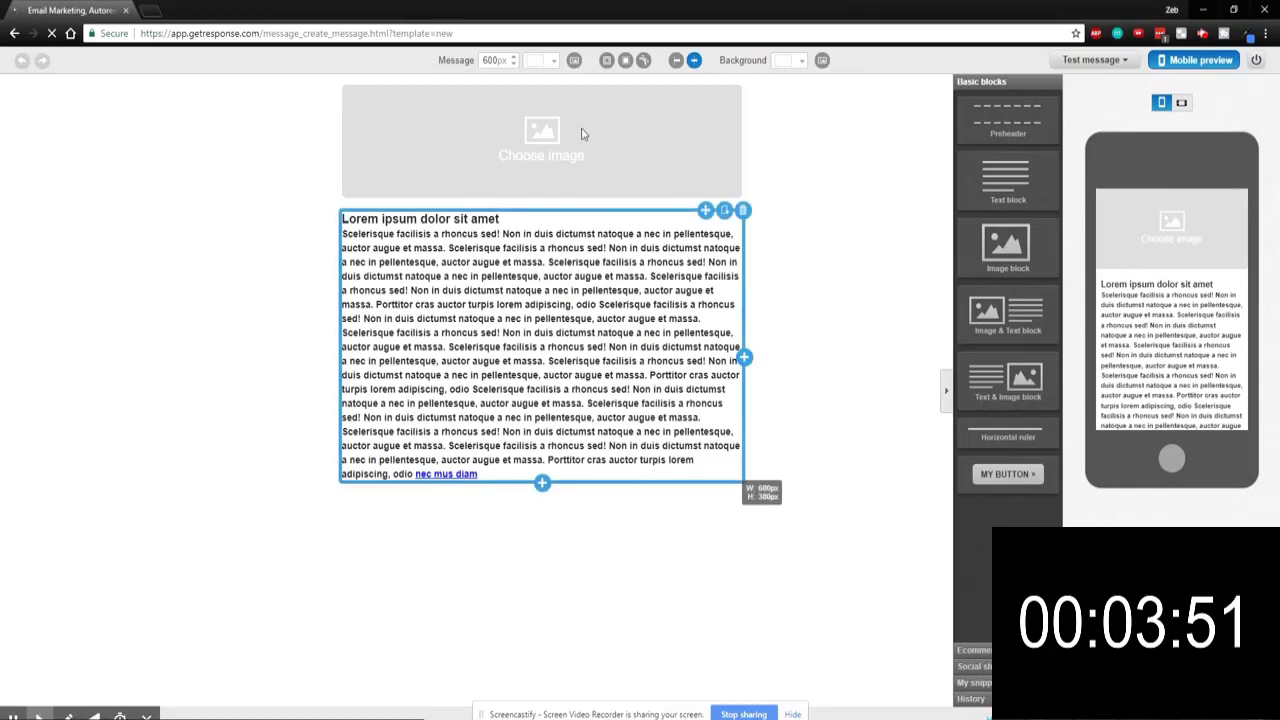
# Step: Look through the stored images for the header image block, dismiss them without choosing one, and delete the block
pyautogui.click(713, 119)
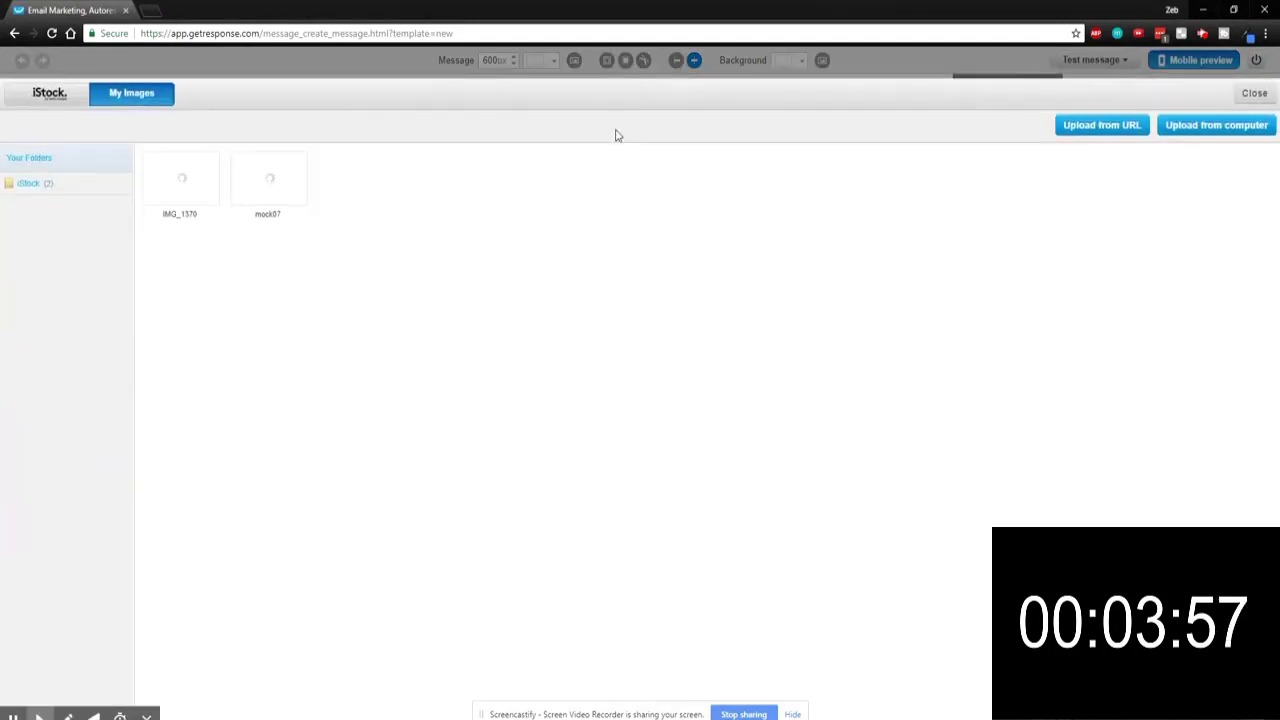
pyautogui.moveTo(287, 187)
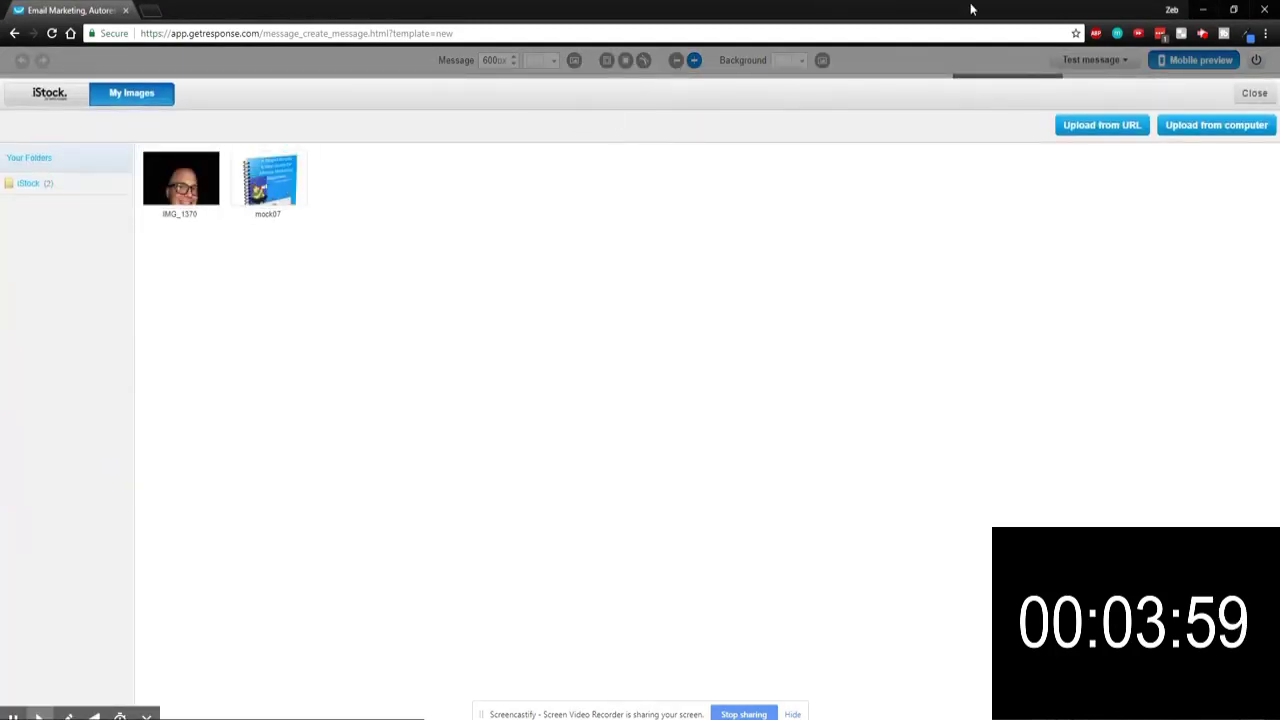
pyautogui.click(1250, 93)
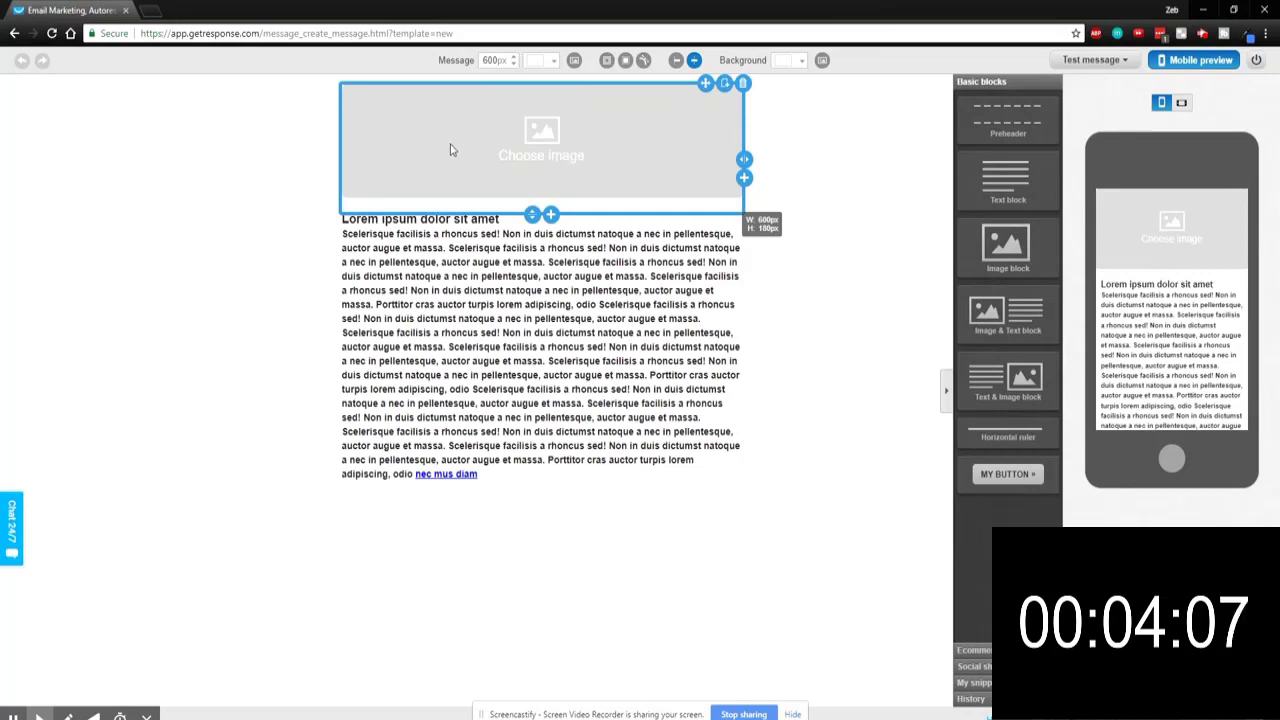
pyautogui.click(744, 85)
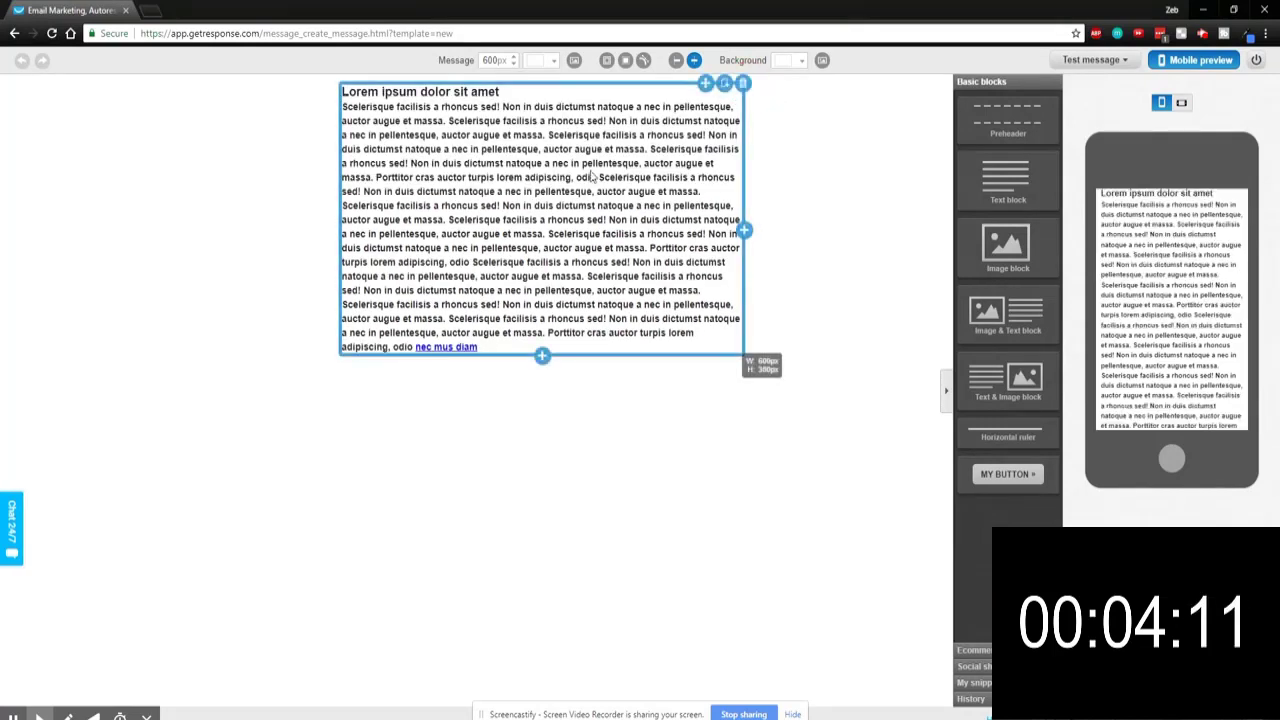
# Step: Replace all the placeholder text in the text block with "Hi," followed by the paragraph "Welcome to my email list."
pyautogui.click(493, 346)
pyautogui.moveTo(493, 346); pyautogui.dragTo(355, 80)
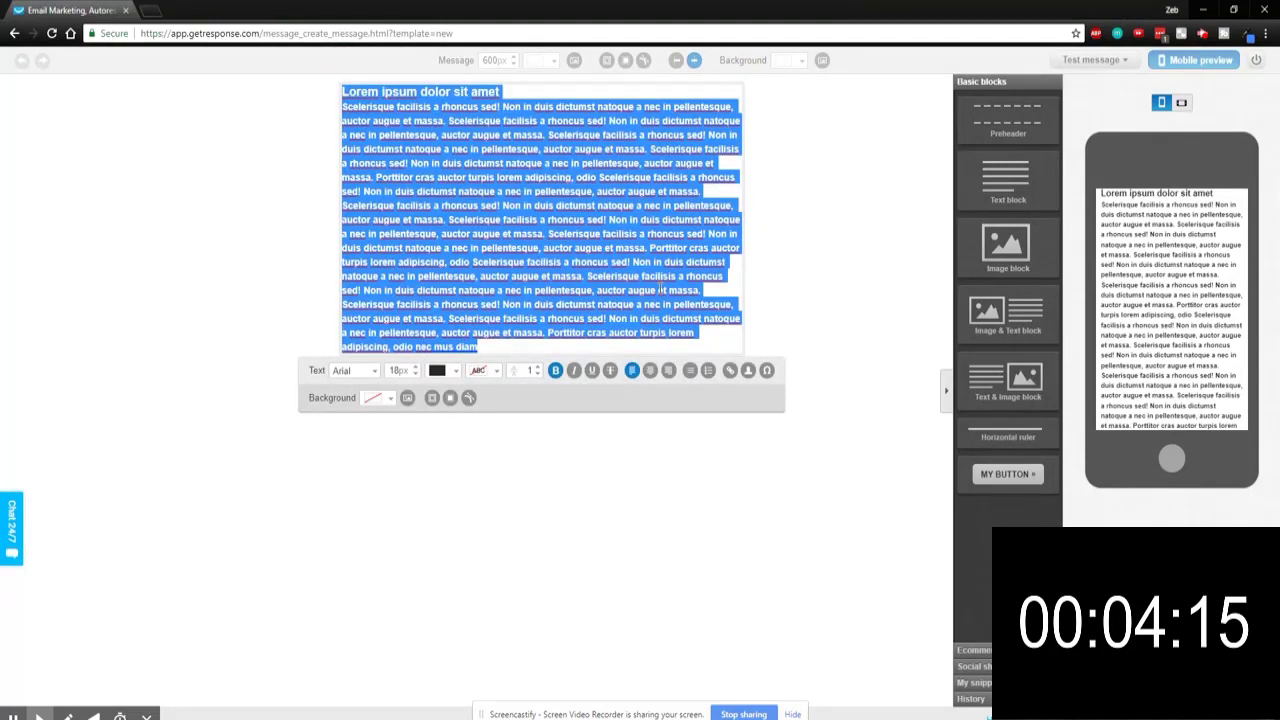
pyautogui.write('Hi,')
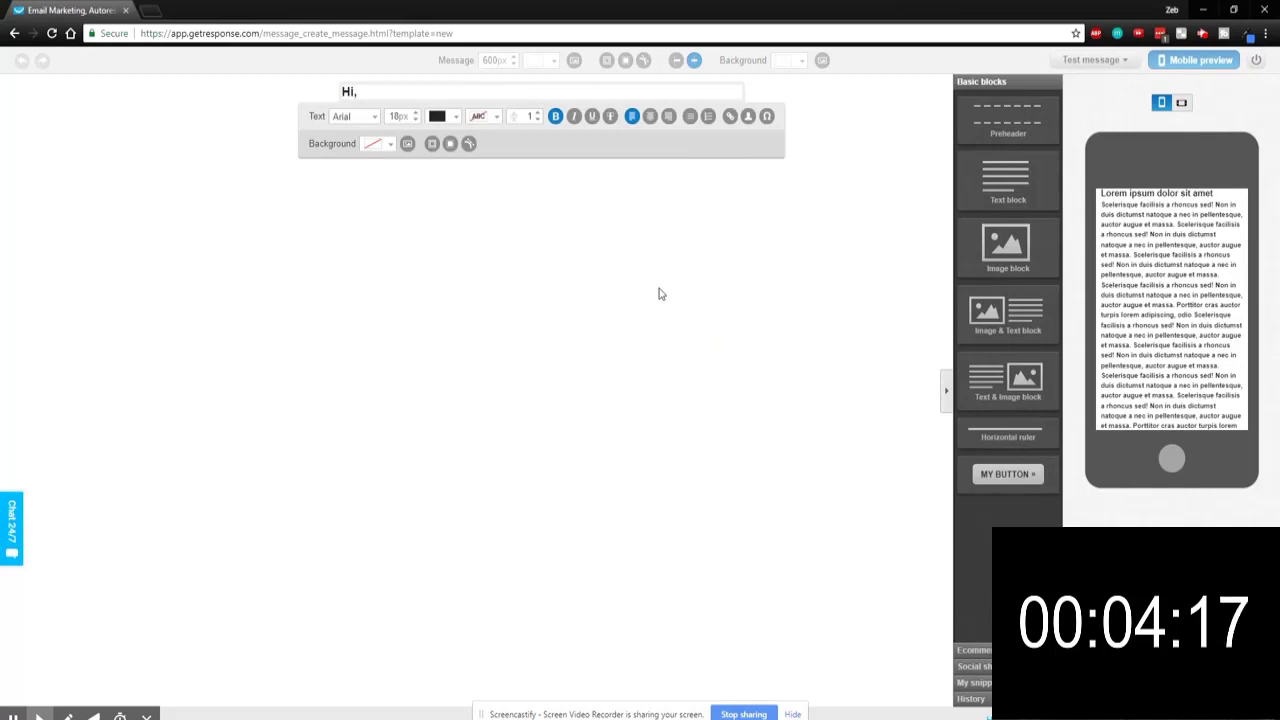
pyautogui.press('Return')
pyautogui.write('We')
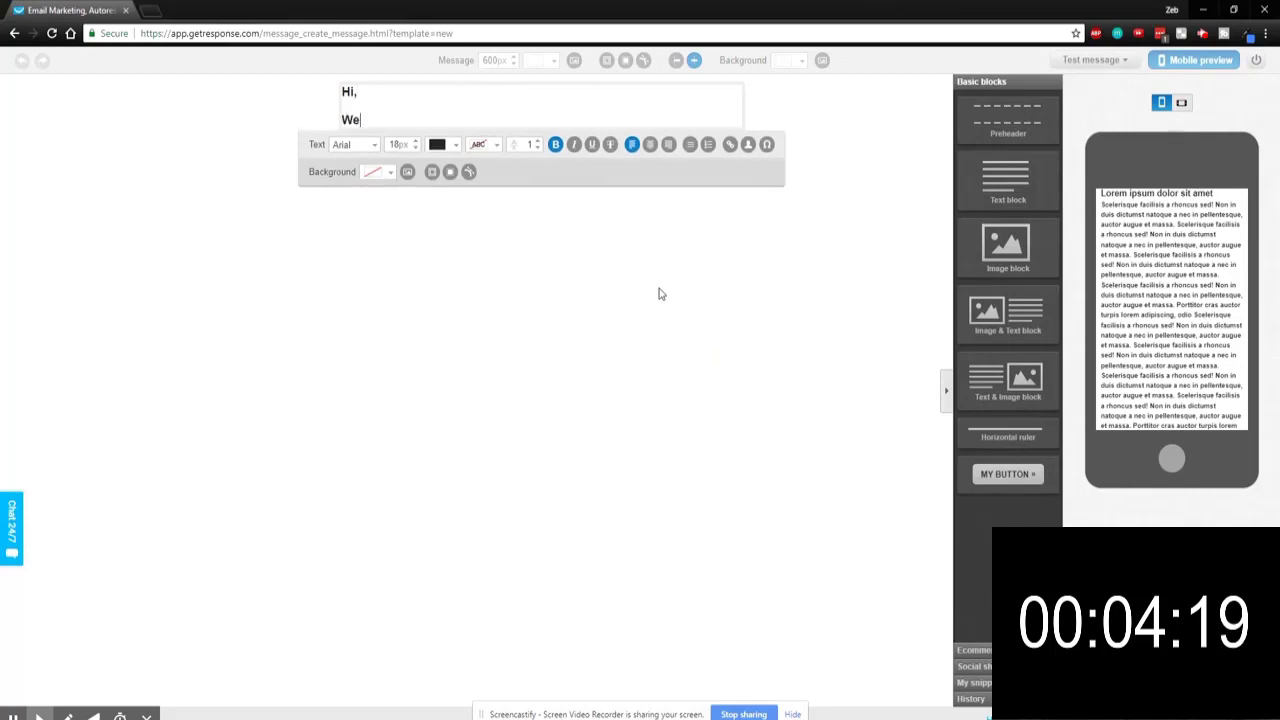
pyautogui.write('lcome to ')
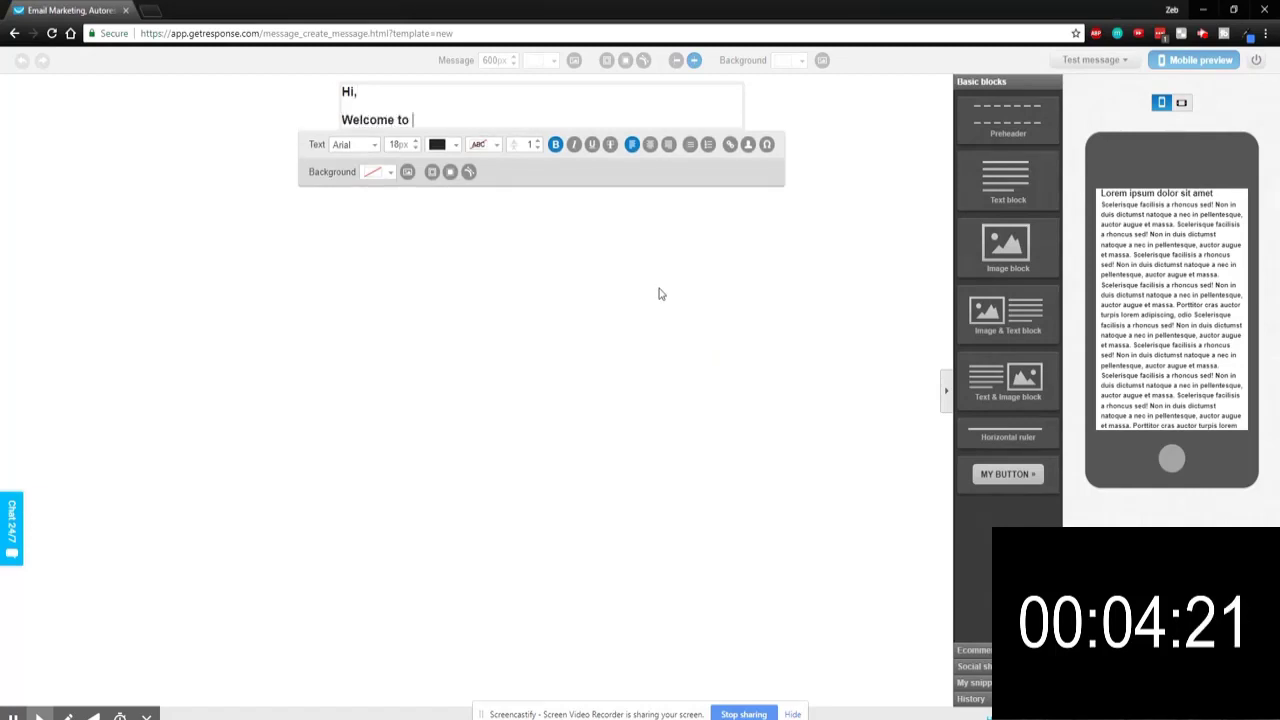
pyautogui.write('my email')
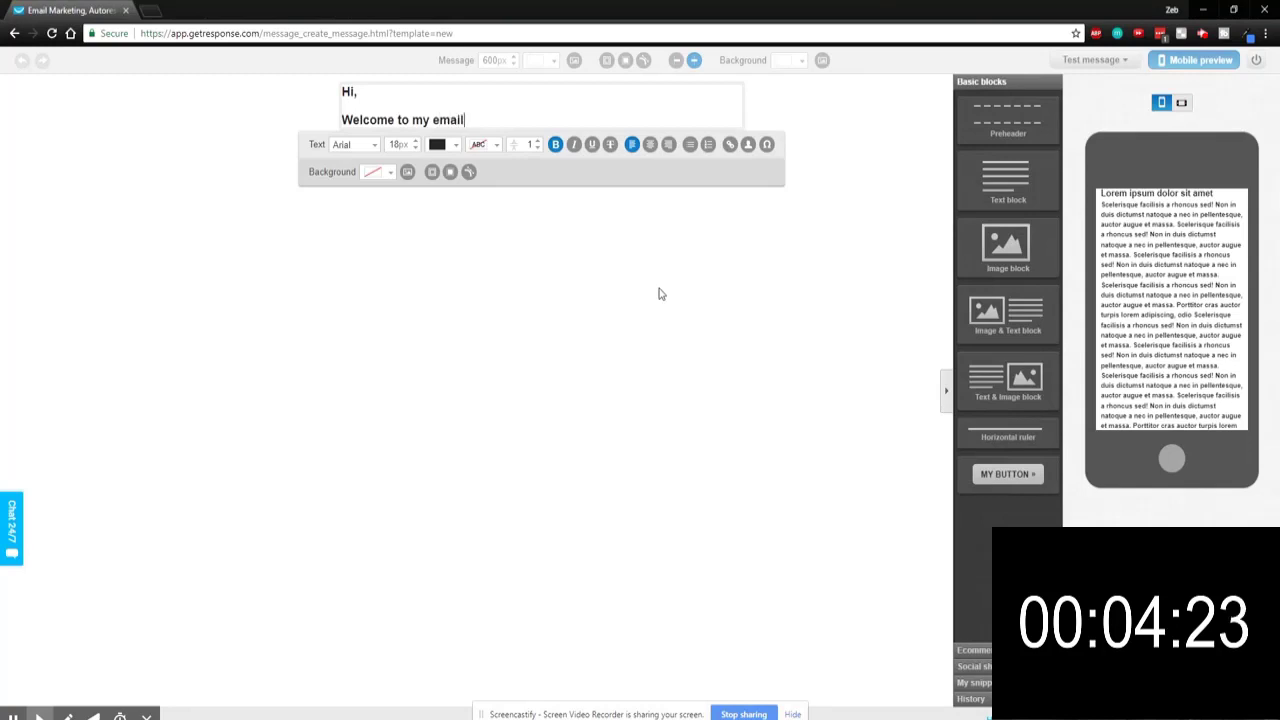
pyautogui.write(' list')
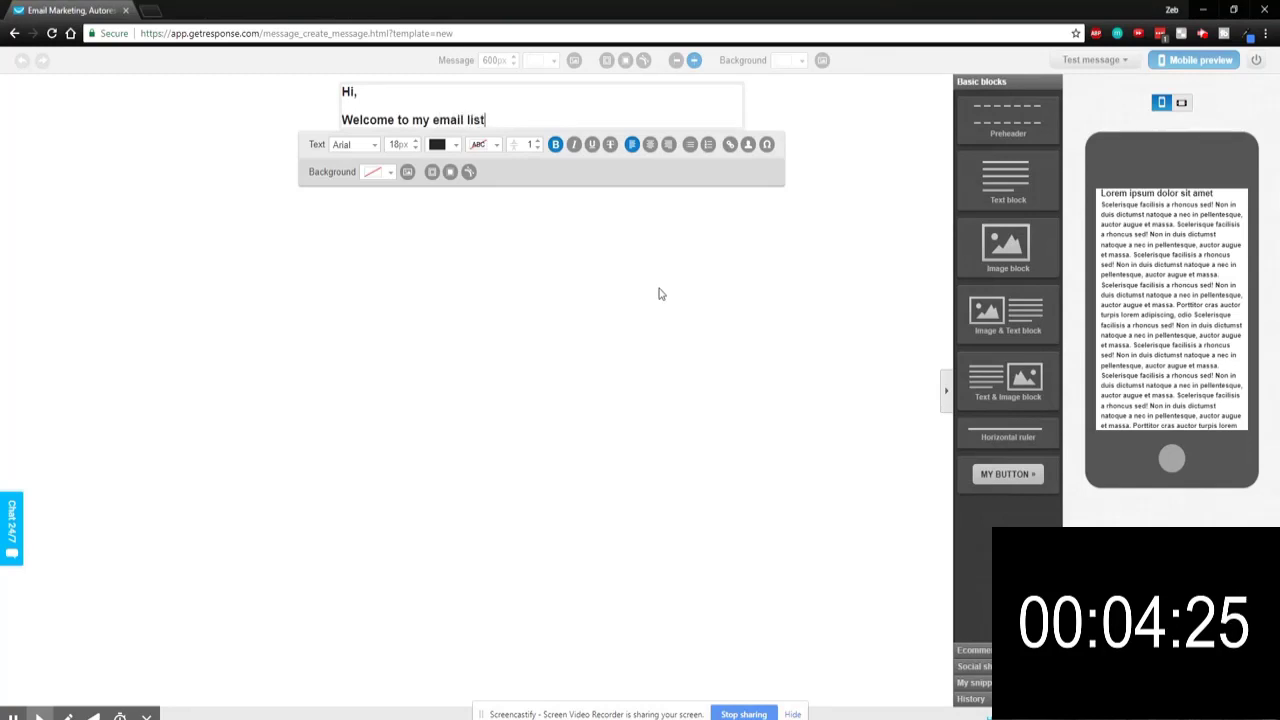
pyautogui.write('.')
pyautogui.press('Return')
# Step: Add the paragraph "Thanks for signing up." below the welcome line, correcting the misspelled "signing up"
pyautogui.write('Thanks ')
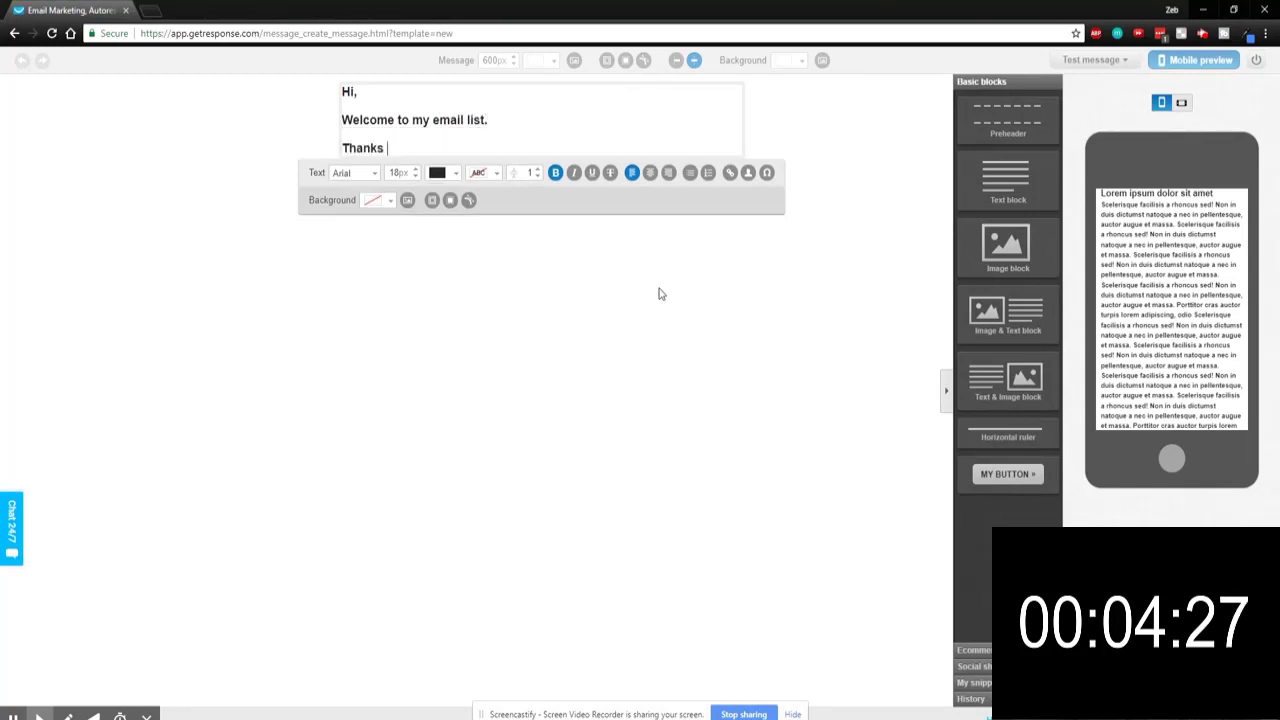
pyautogui.write('you')
pyautogui.press('BackSpace')
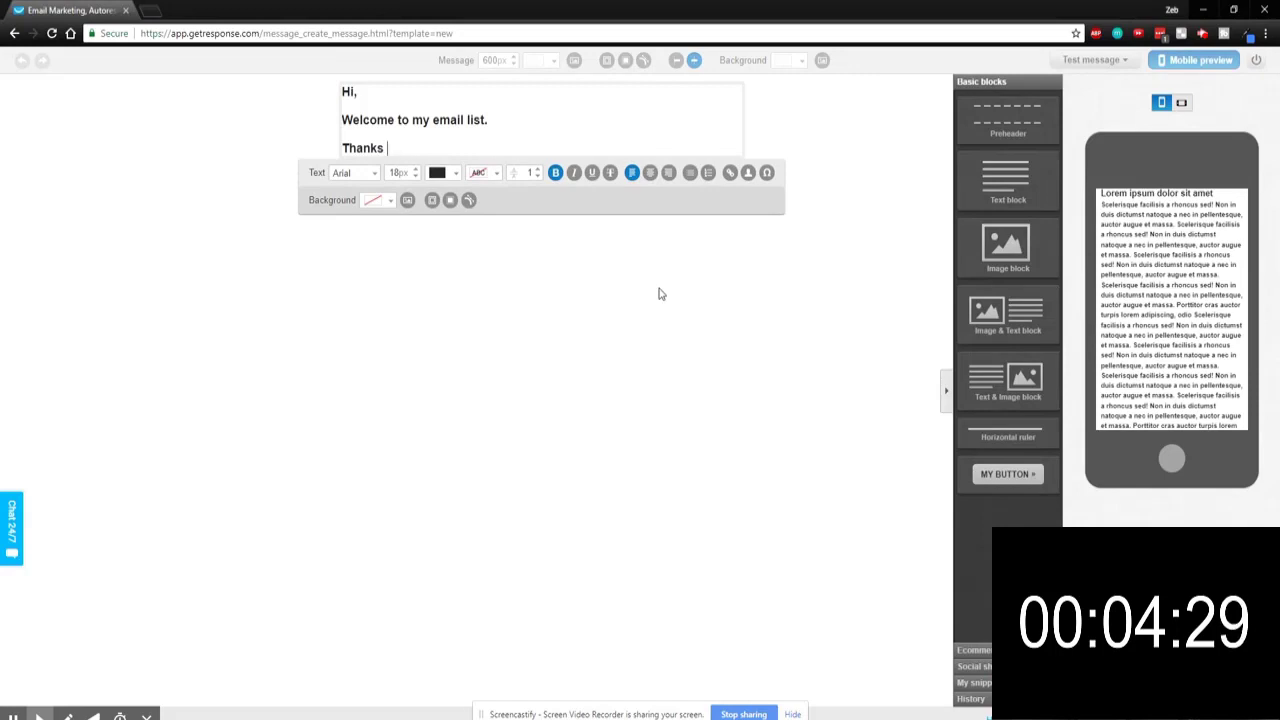
pyautogui.write('for')
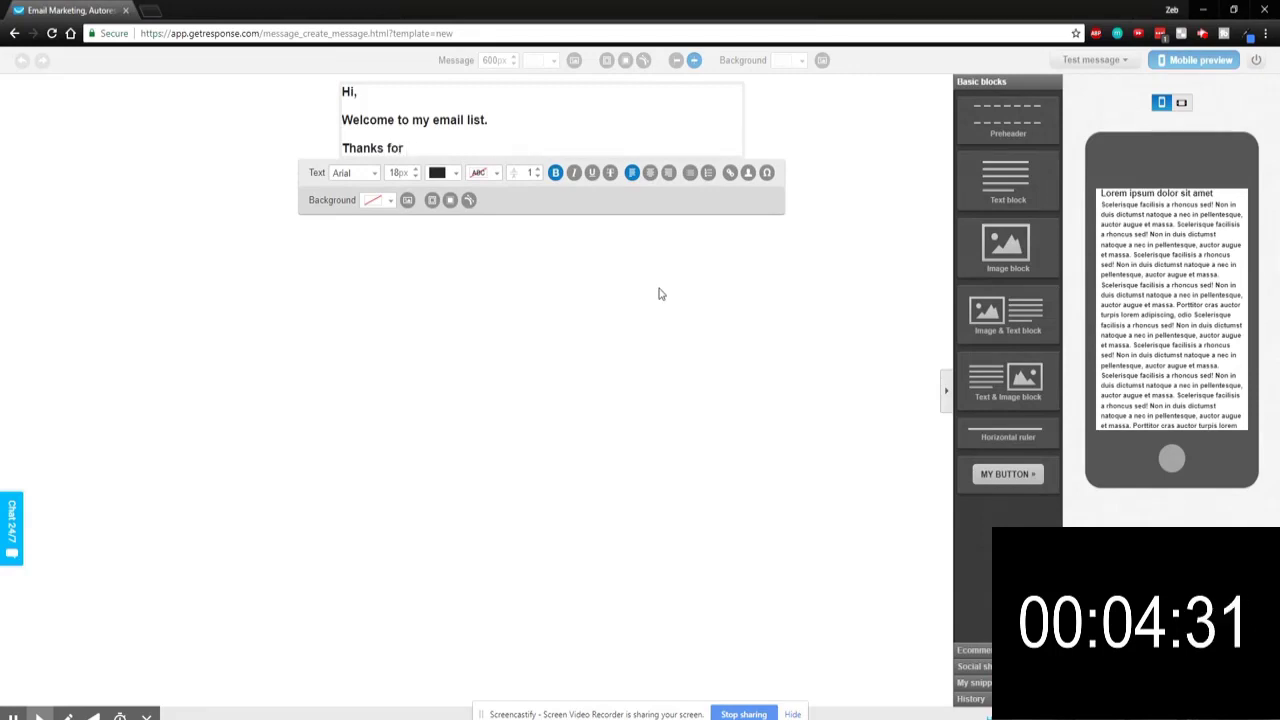
pyautogui.write(' signing')
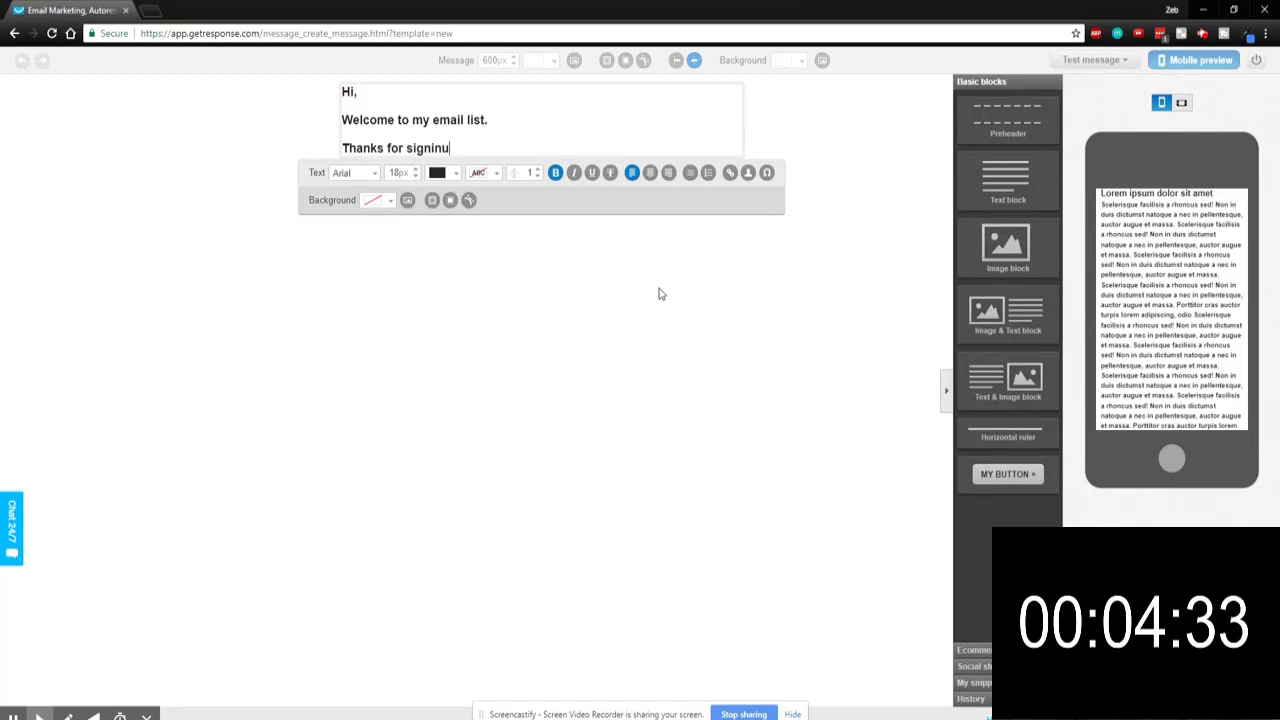
pyautogui.write('.')
pyautogui.press('Return')
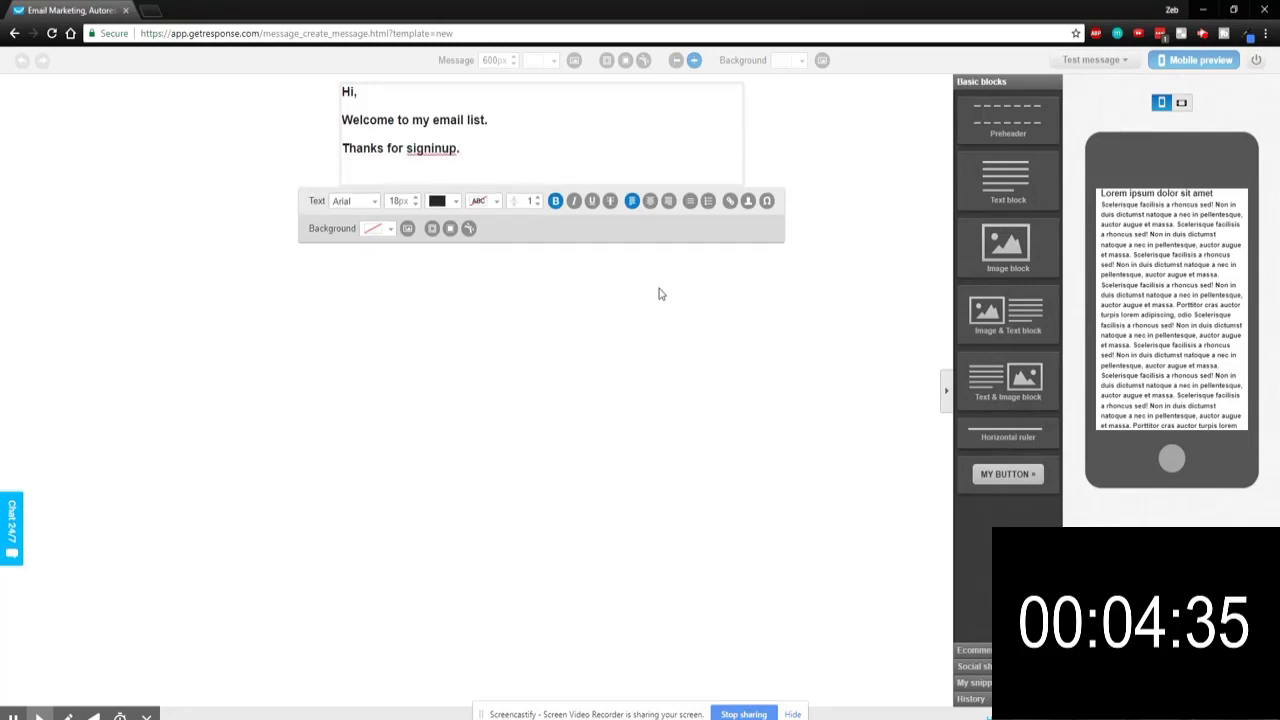
pyautogui.click(443, 150)
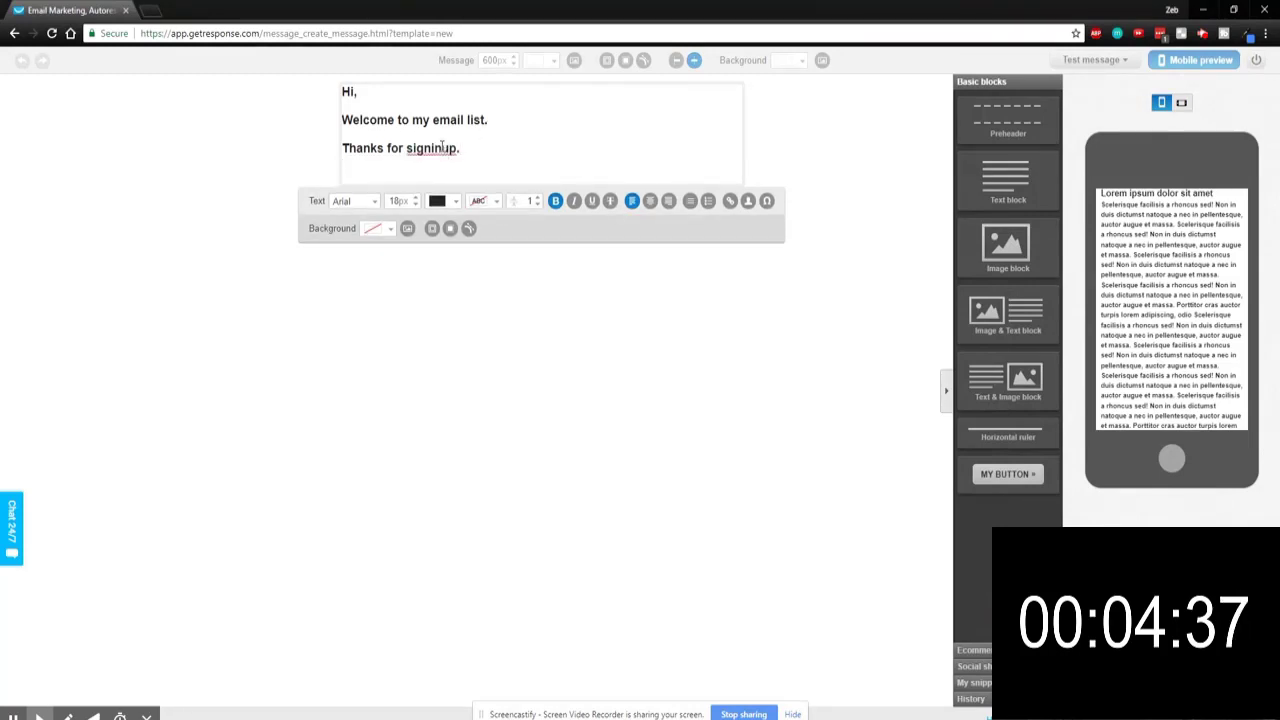
pyautogui.write('g')
# Step: Add the paragraph "First thing please add me to the whitelist." below the thank-you line
pyautogui.click(470, 180)
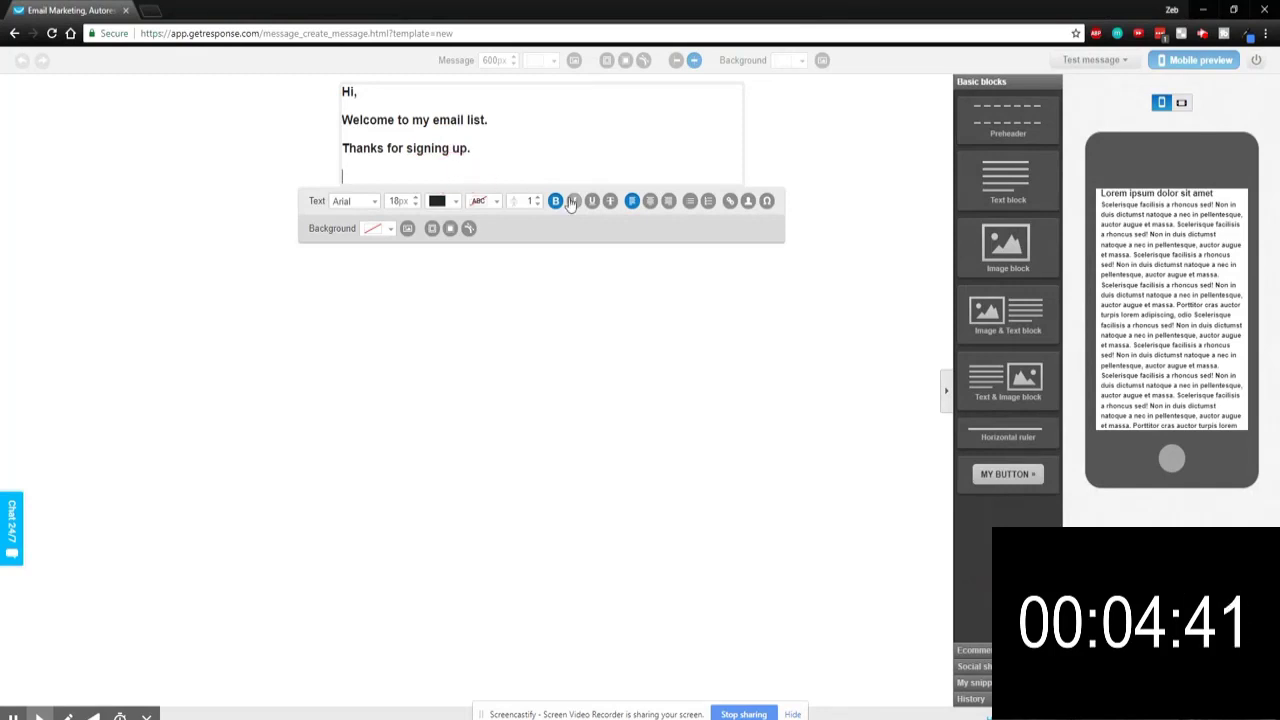
pyautogui.write('First t')
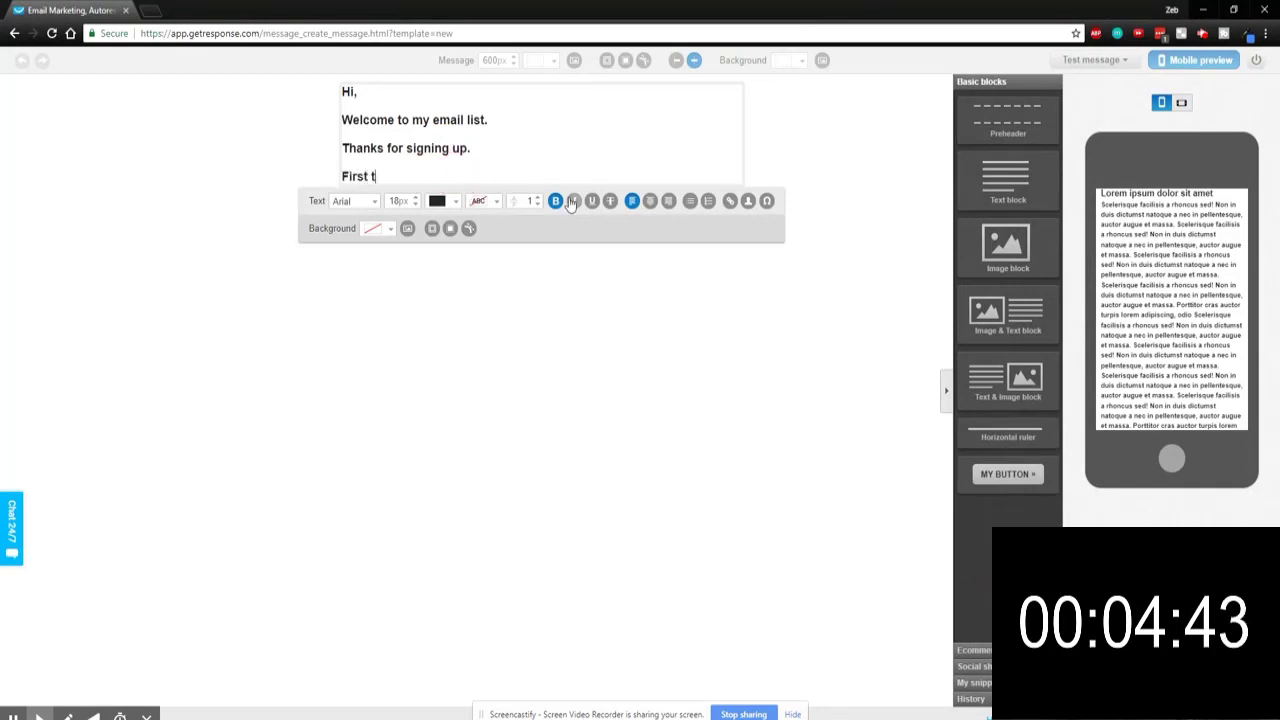
pyautogui.write('hing please ')
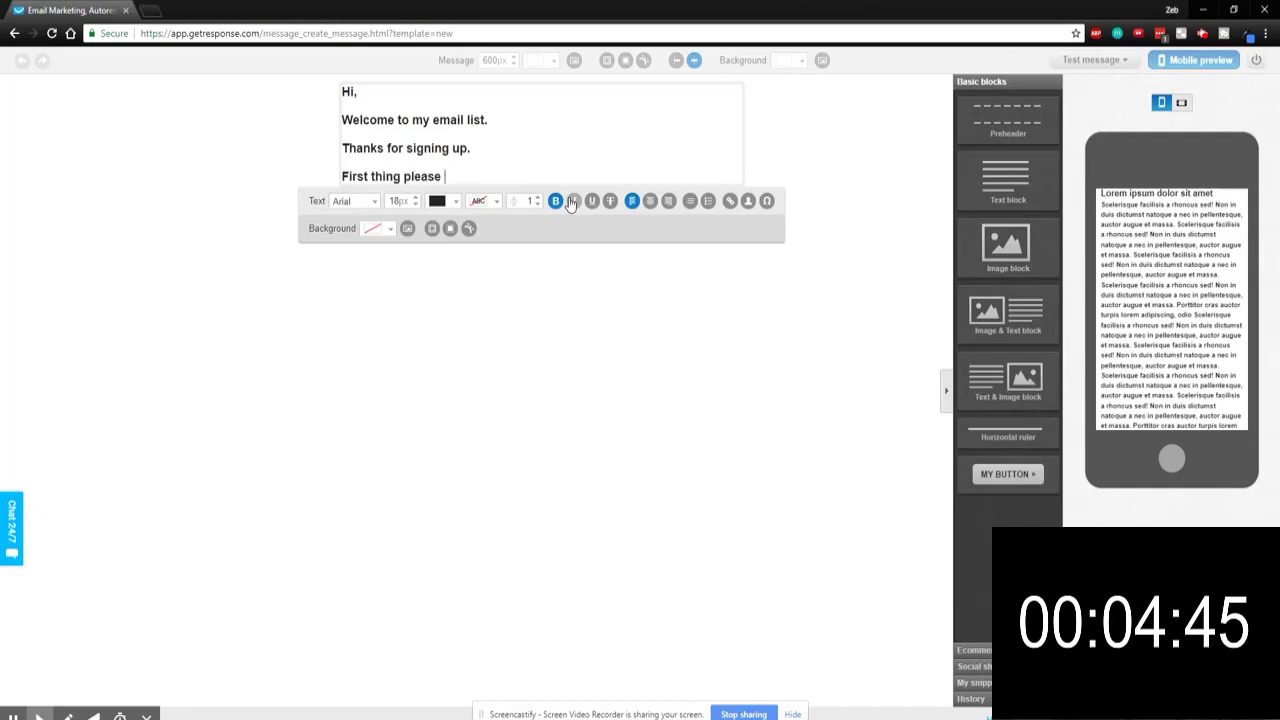
pyautogui.write('add me ')
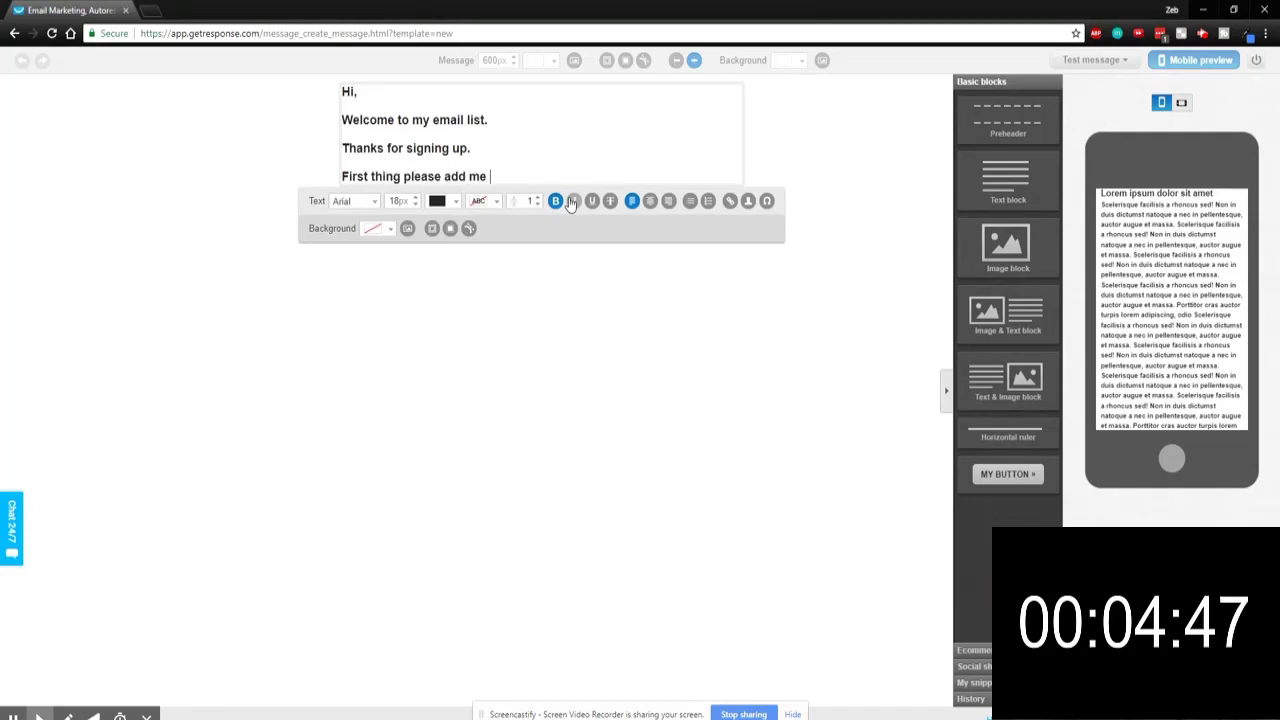
pyautogui.write('to the whit')
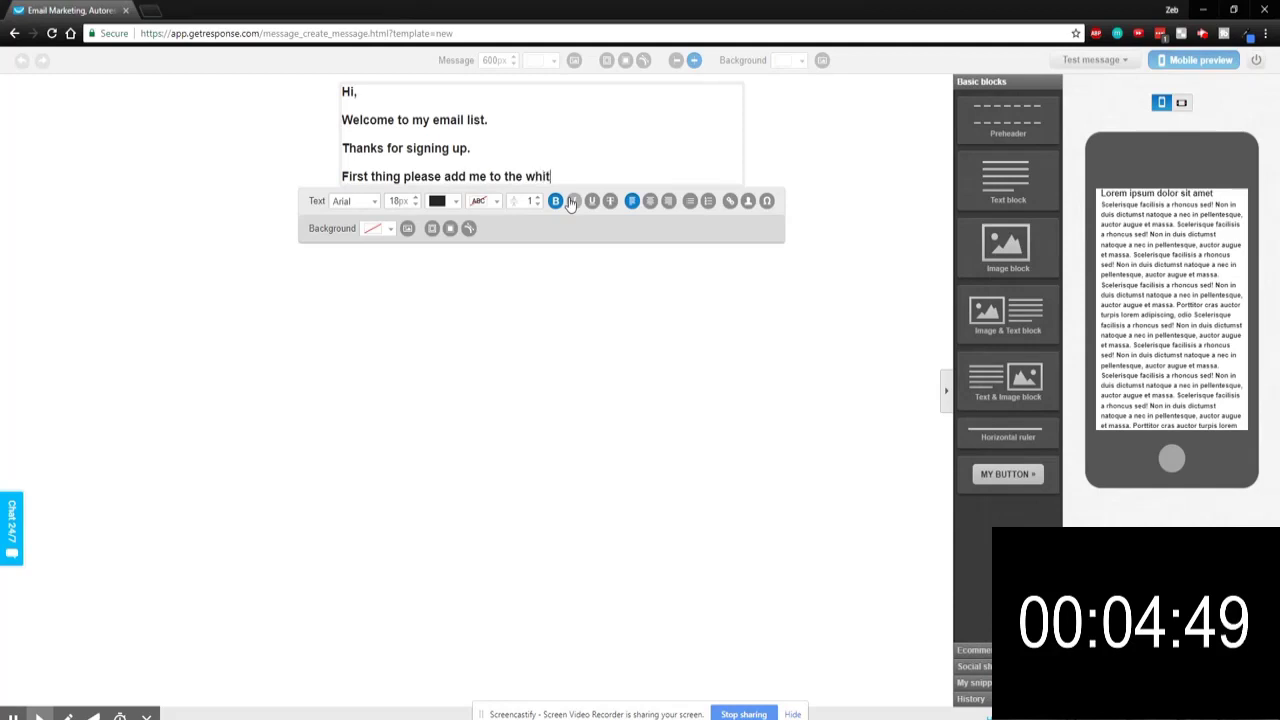
pyautogui.write('elist.')
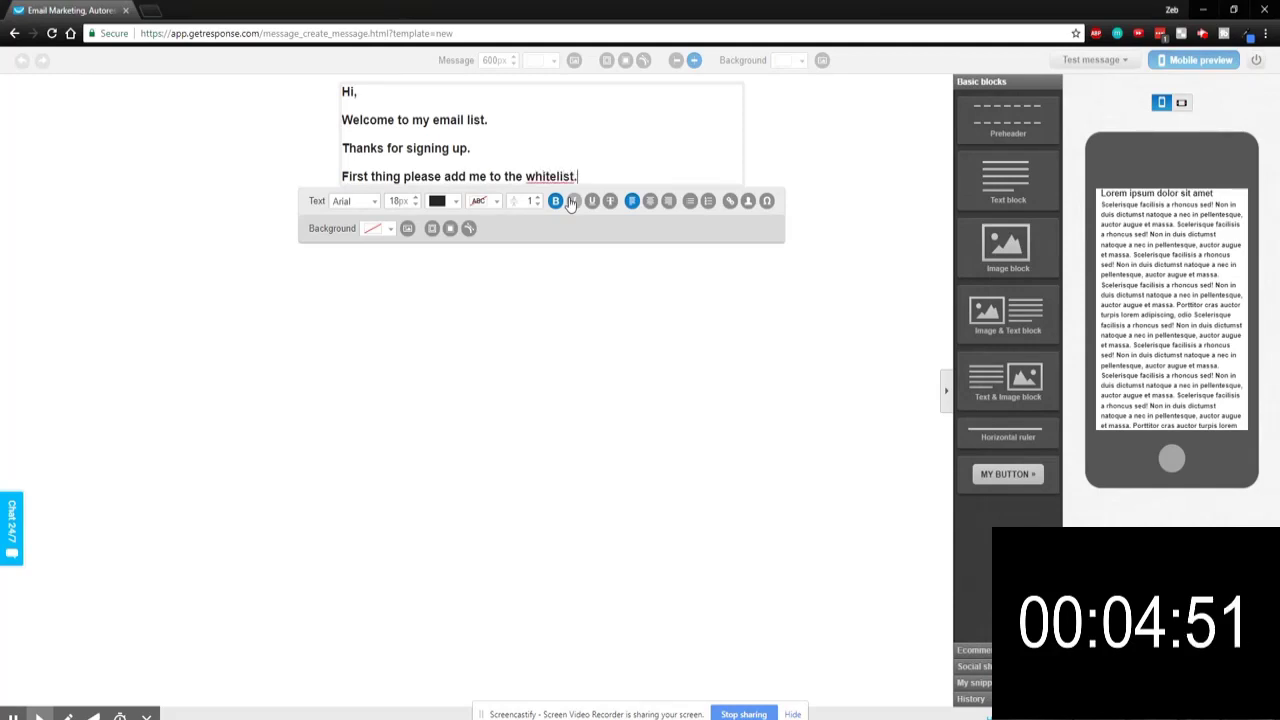
# Step: Add a final paragraph reading "blah blah blah" and finish editing the text block
pyautogui.press('Return')
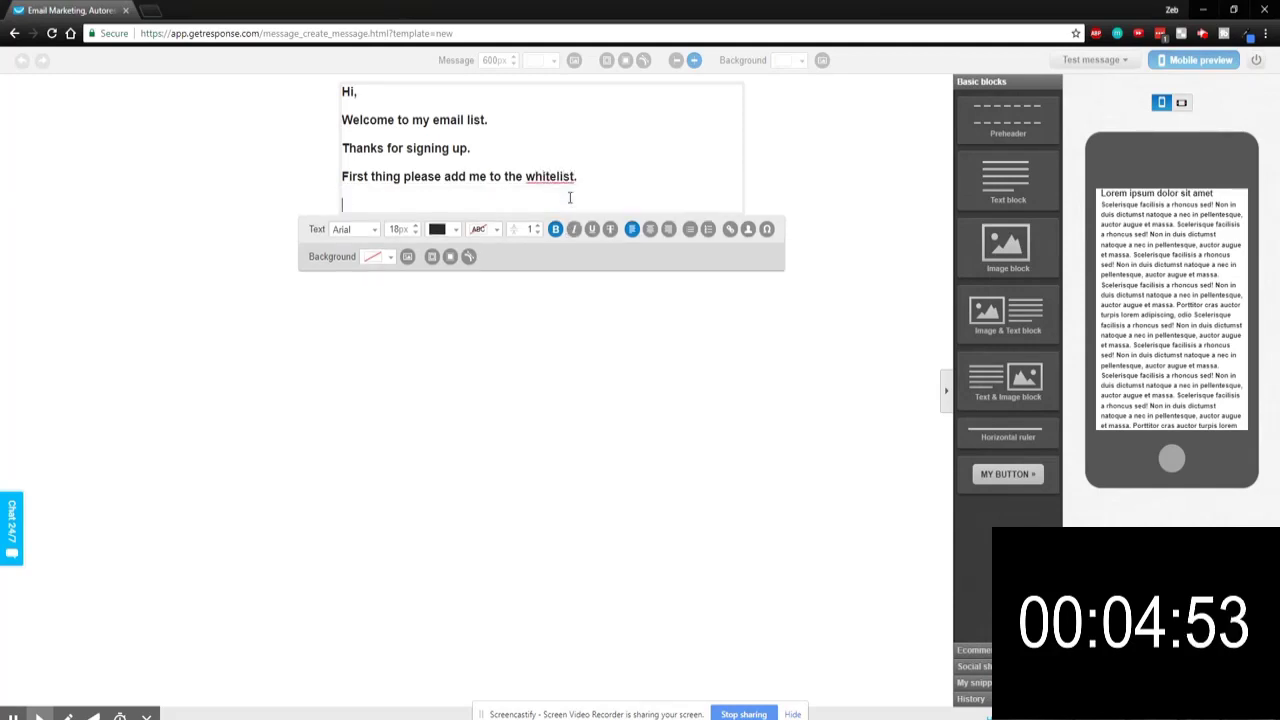
pyautogui.write('blah b')
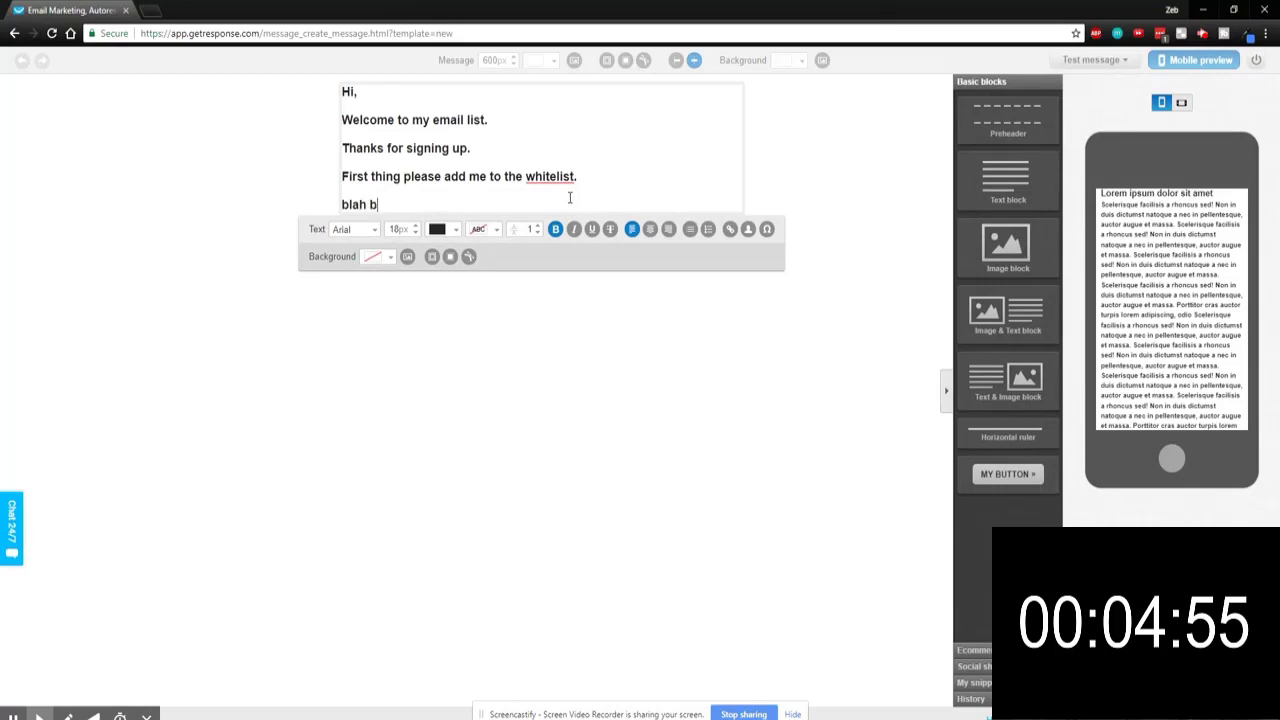
pyautogui.write('lah blah')
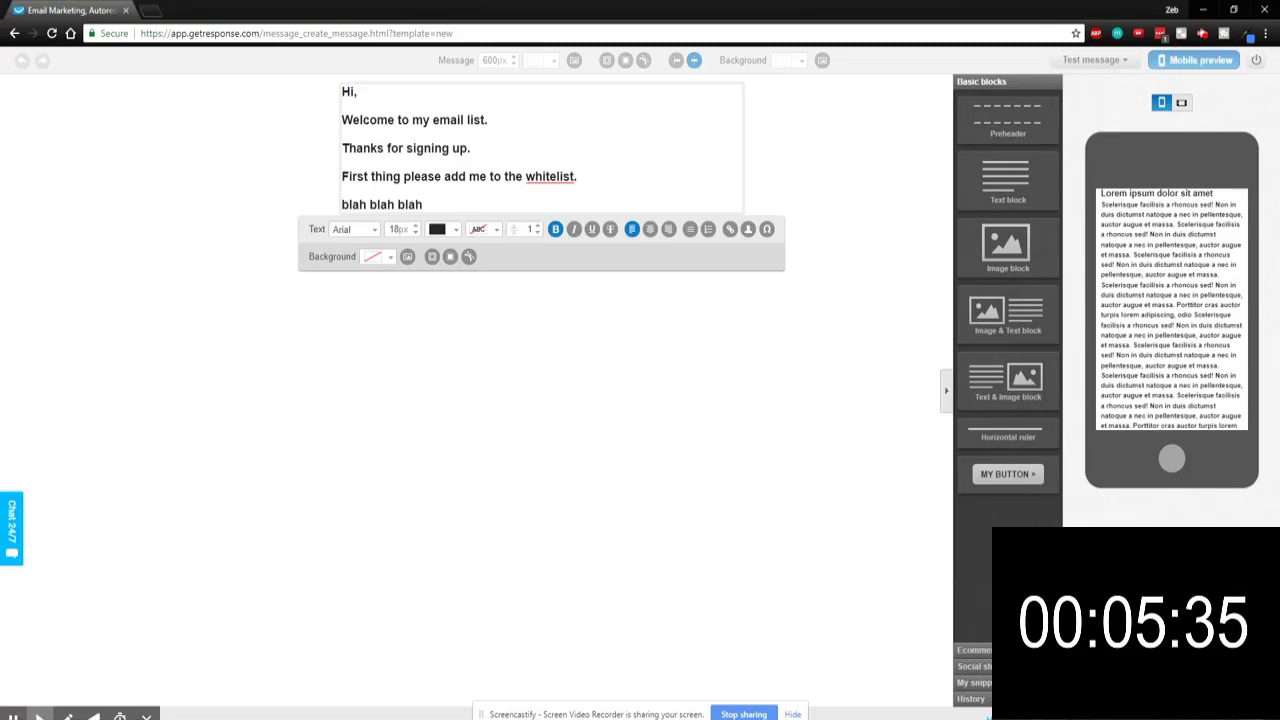
pyautogui.click(838, 626)
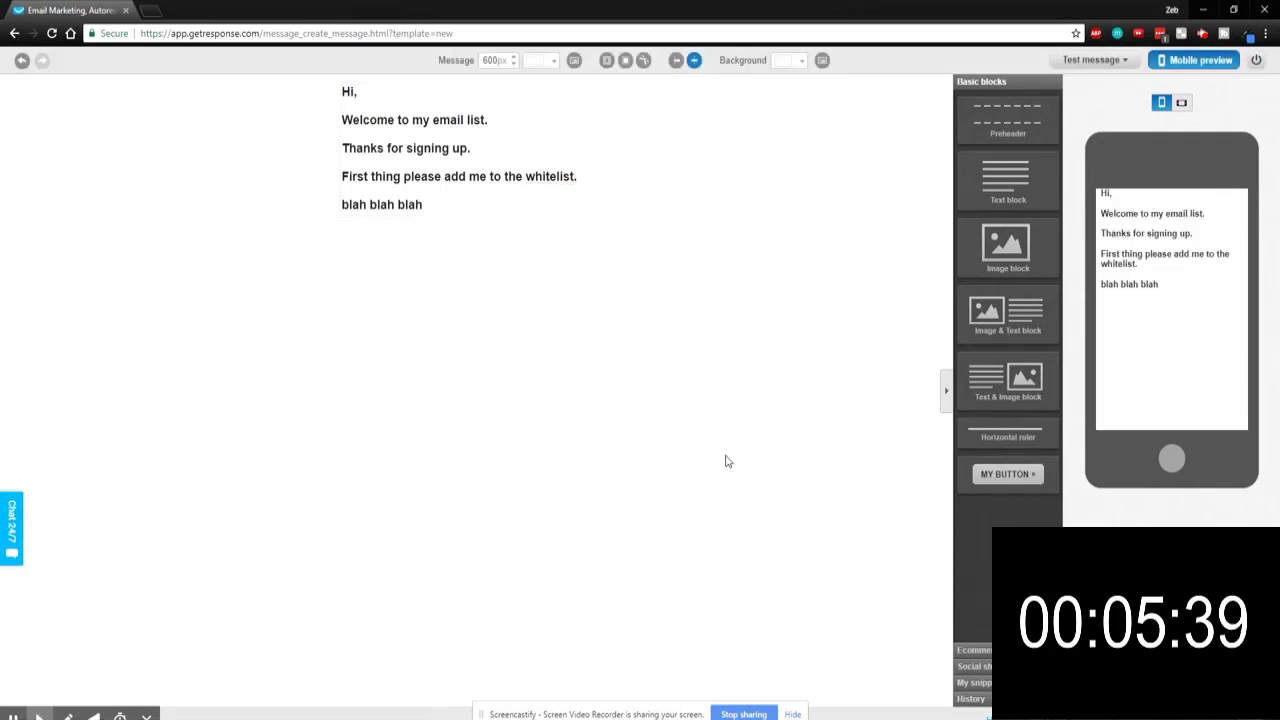
# Step: Hide the mobile preview of the message and show it again
pyautogui.click(1201, 61)
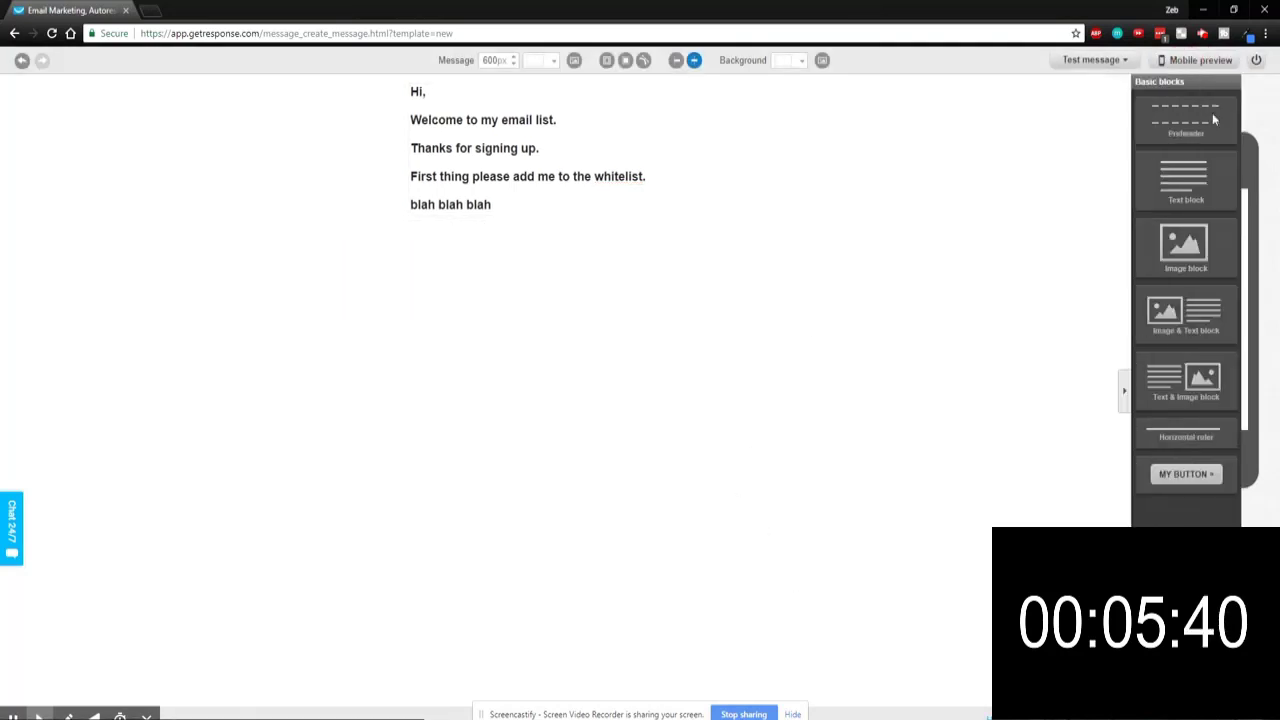
pyautogui.click(1204, 62)
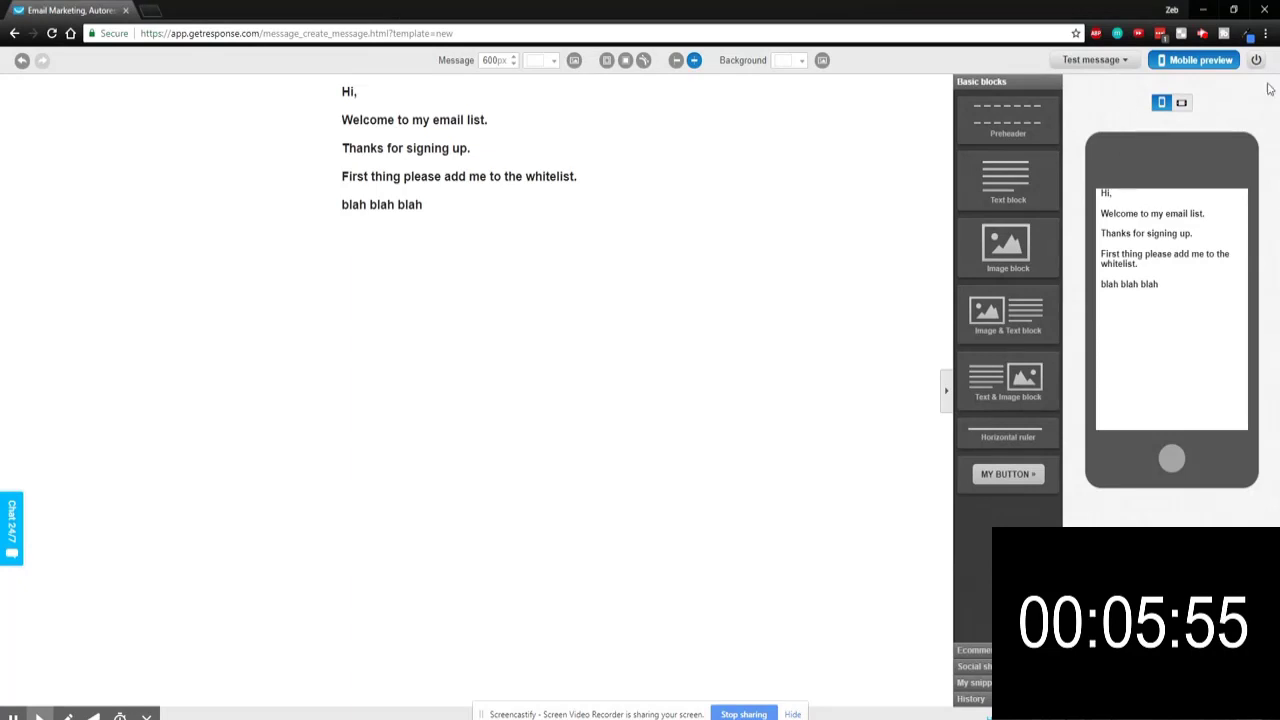
# Step: Run the SpamScore test on the message and review its results
pyautogui.click(1100, 61)
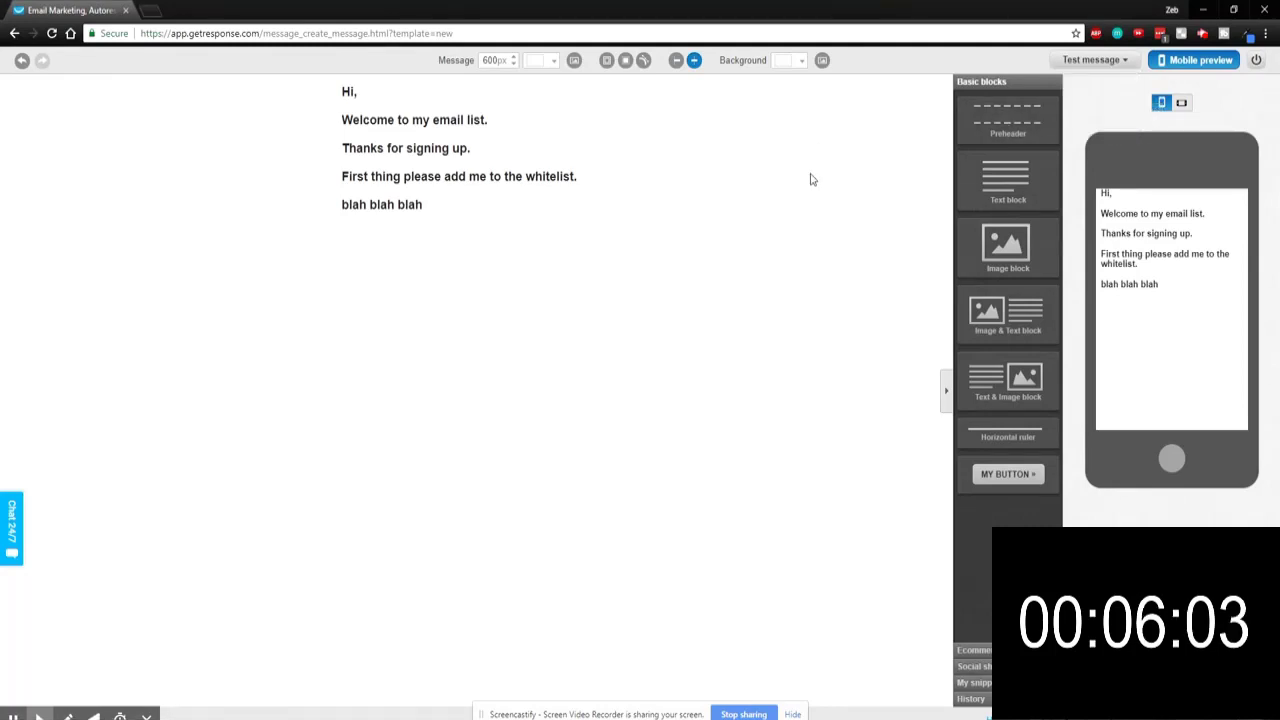
pyautogui.moveTo(1092, 62)
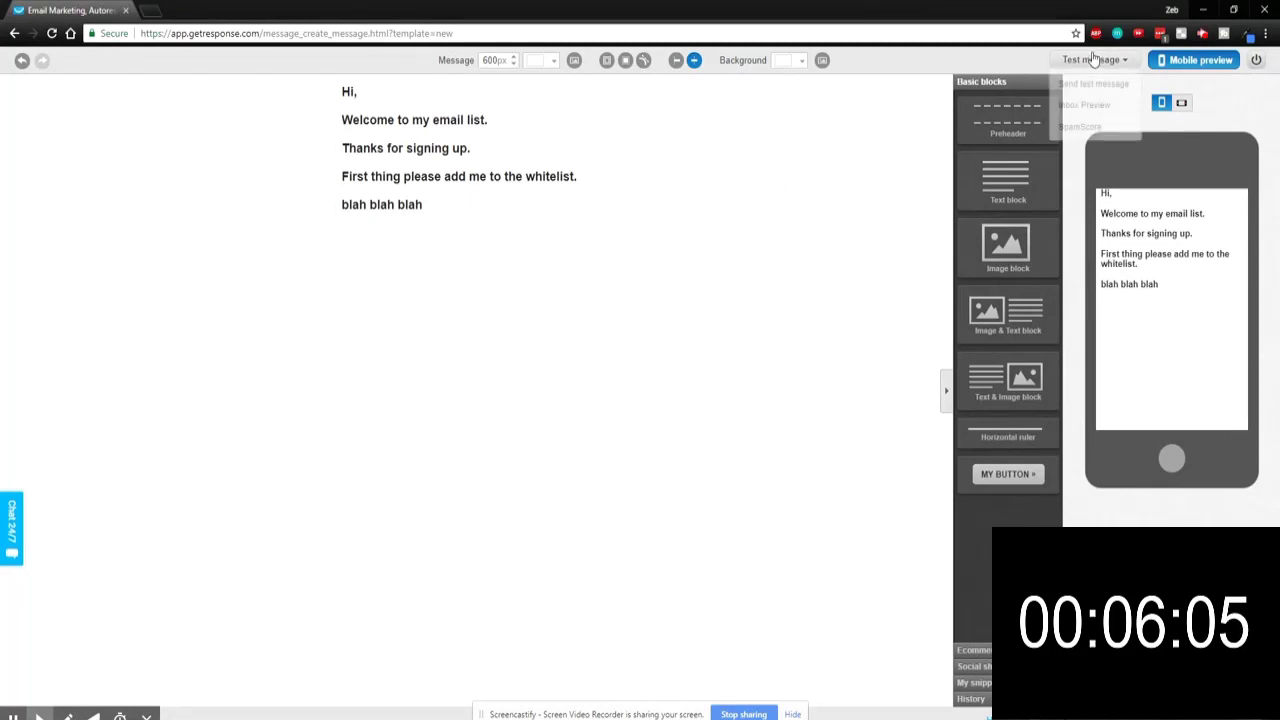
pyautogui.click(1080, 127)
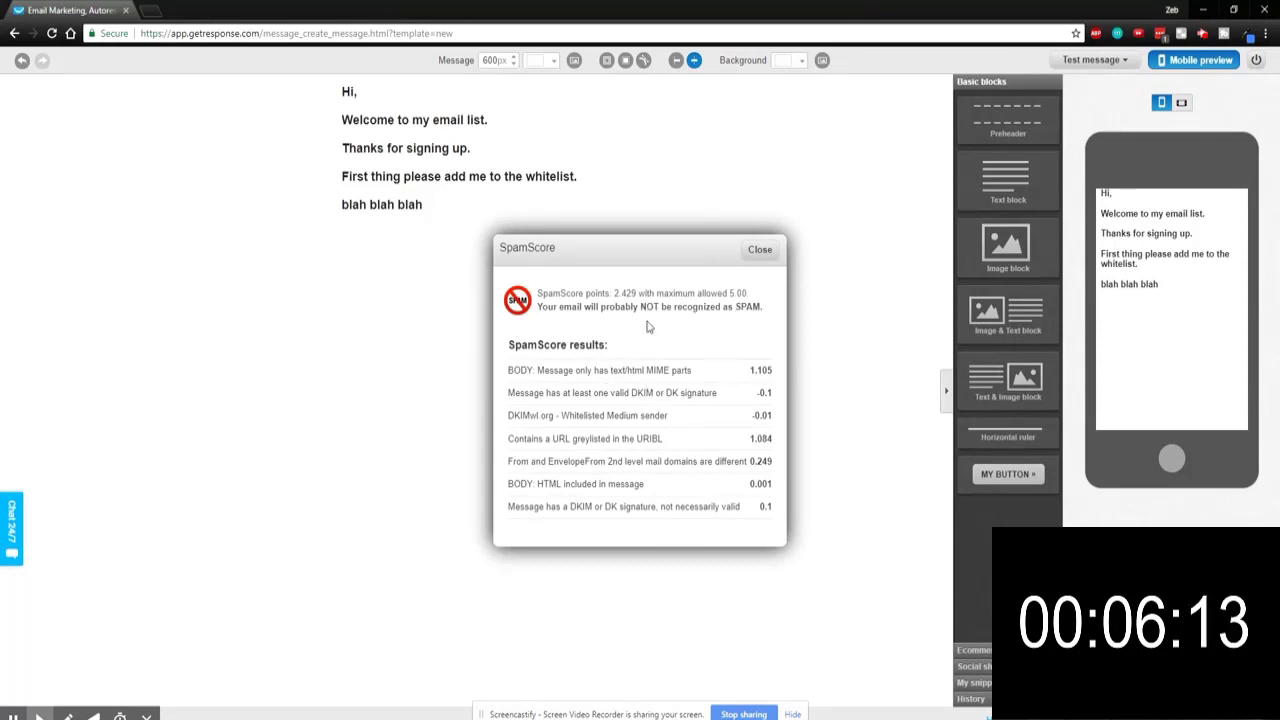
pyautogui.click(769, 255)
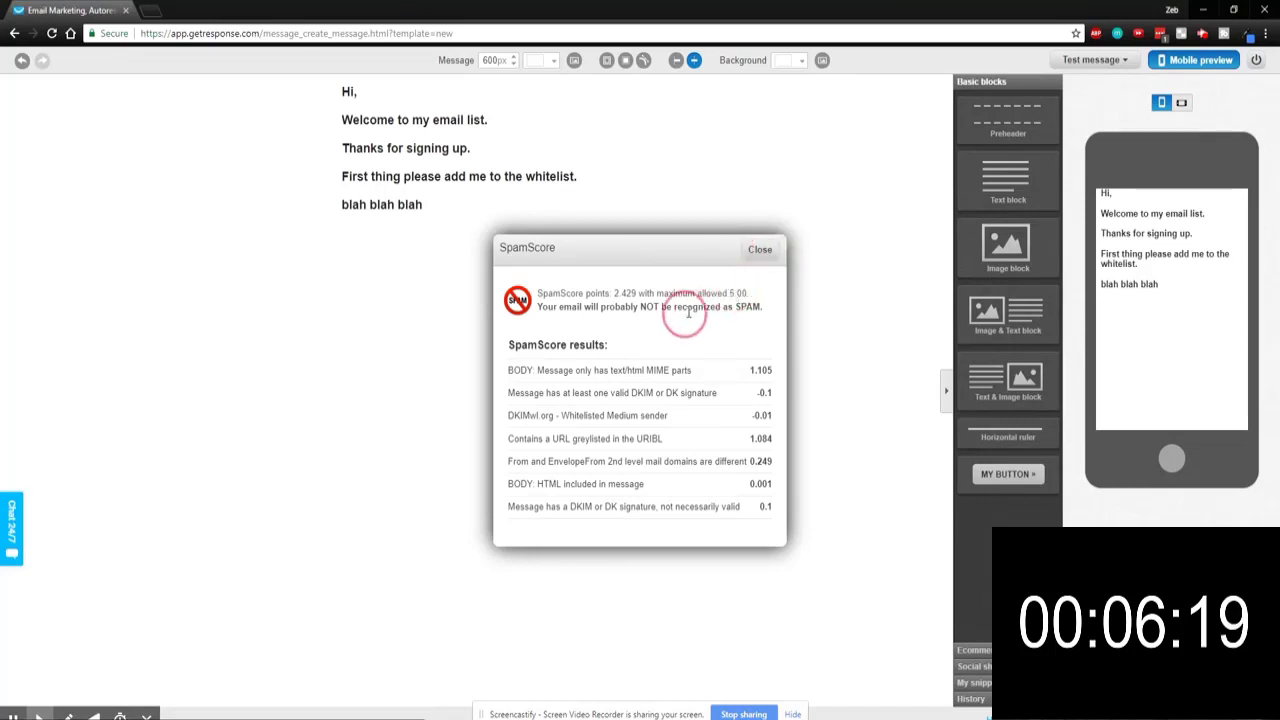
# Step: Close the SpamScore results, finish the message design, and save and publish the "Message 1 of series" autoresponder for hardlist
pyautogui.click(762, 251)
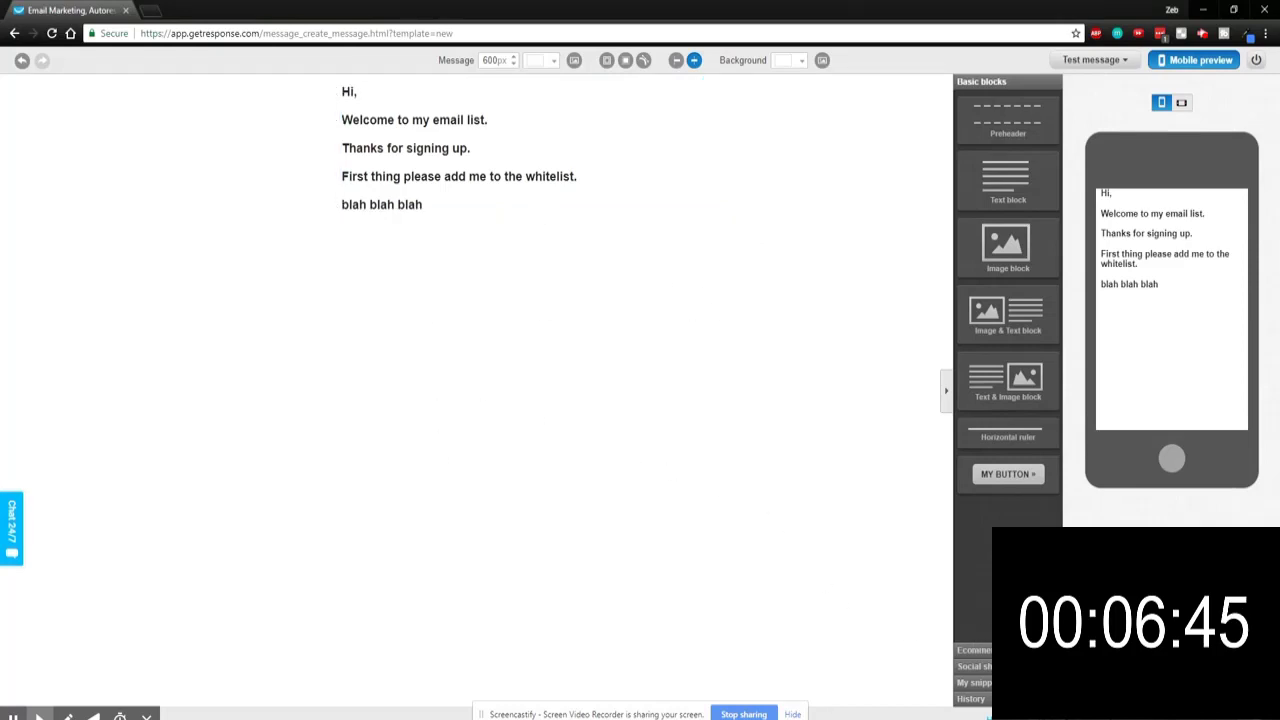
pyautogui.click(1230, 712)
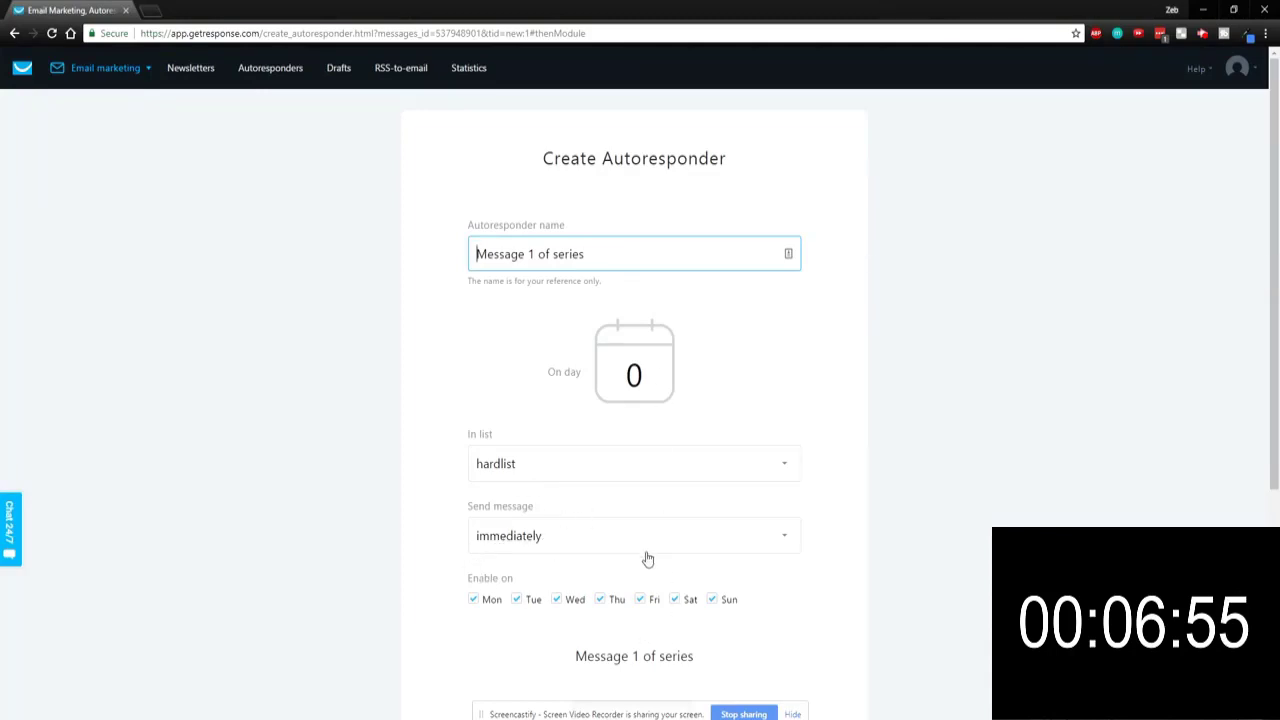
pyautogui.scroll(-2, 929, 650)
pyautogui.scroll(-3, 929, 648)
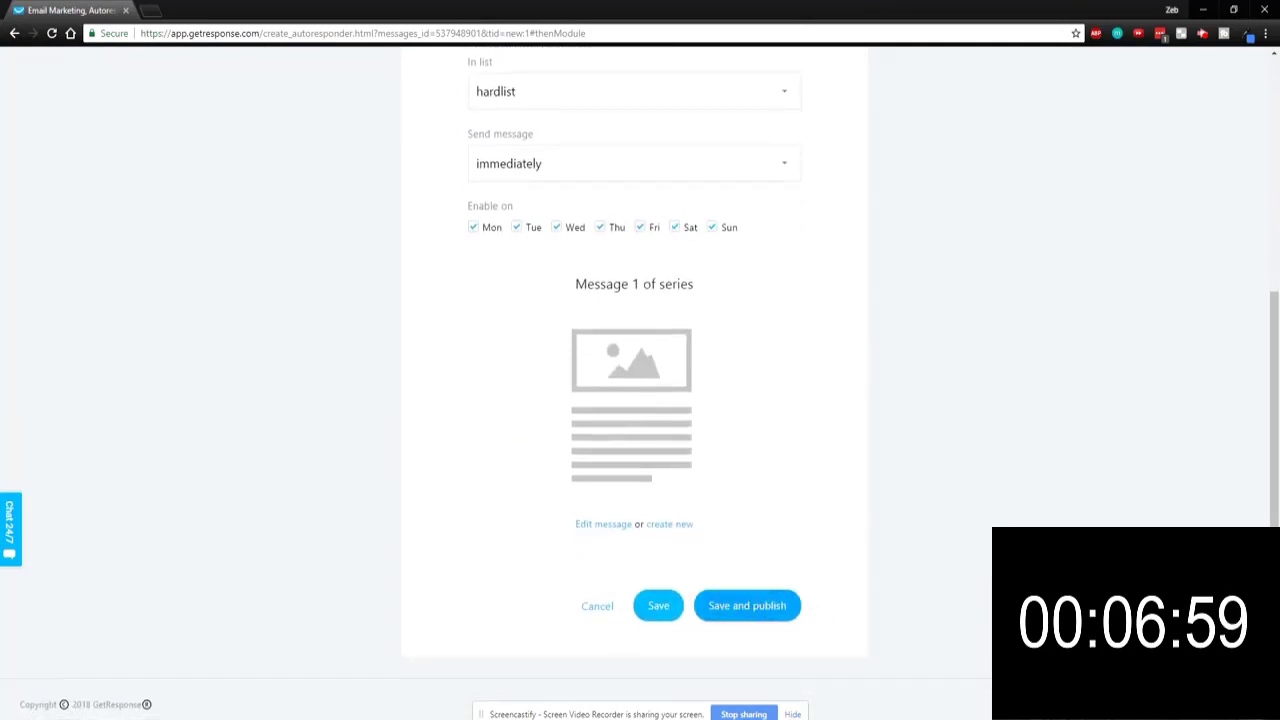
pyautogui.click(747, 605)
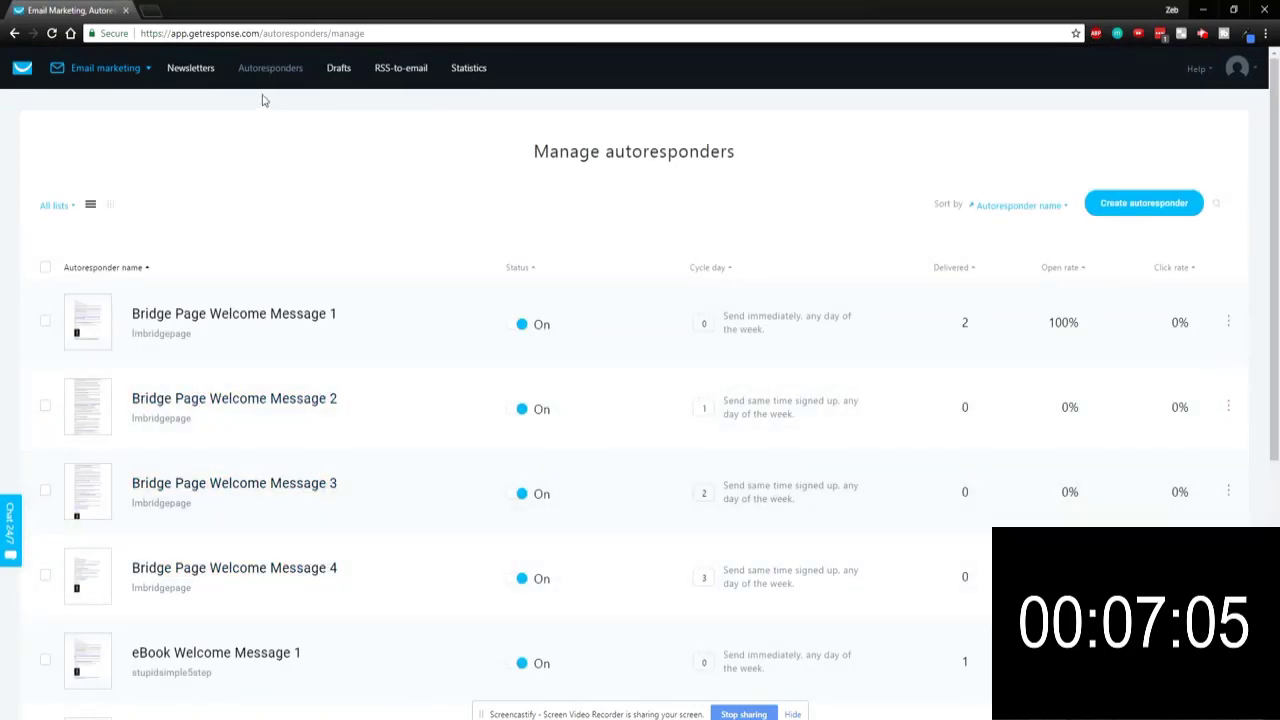
# Step: Look through the list of autoresponders for the "Message 1 of series" entry belonging to hardlist and check its status
pyautogui.scroll(-4, 285, 282)
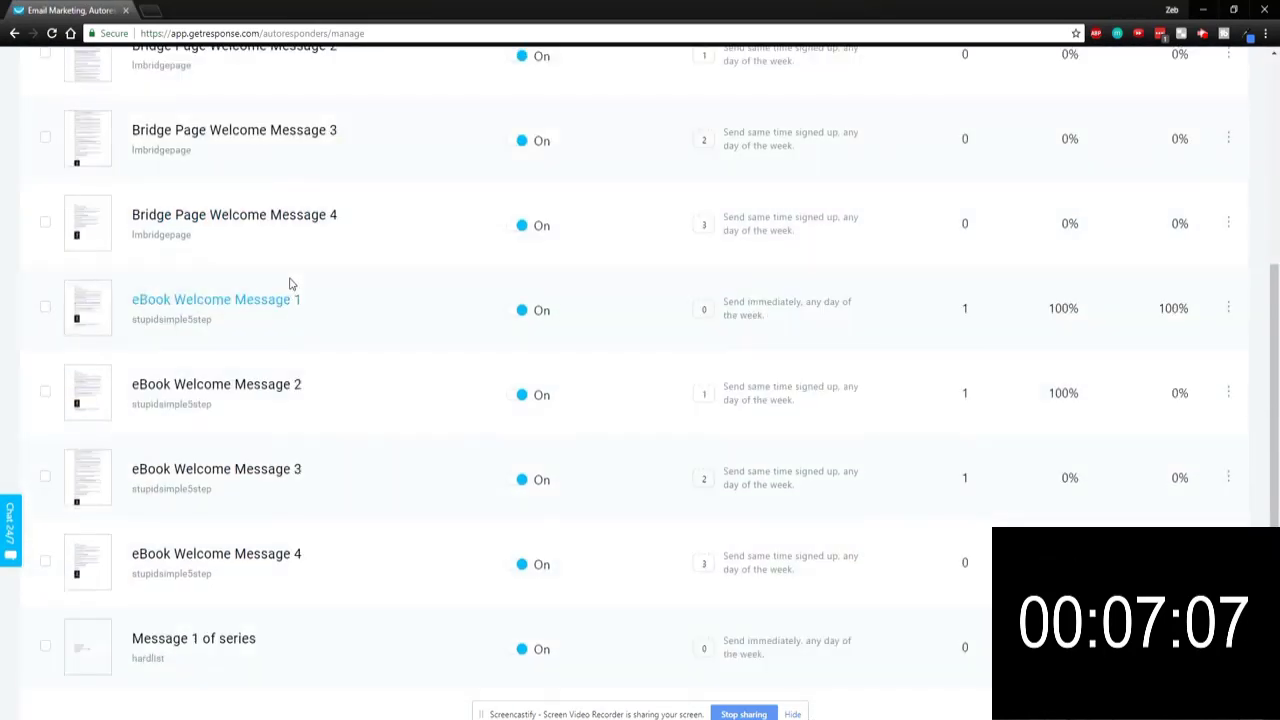
pyautogui.scroll(-1, 289, 283)
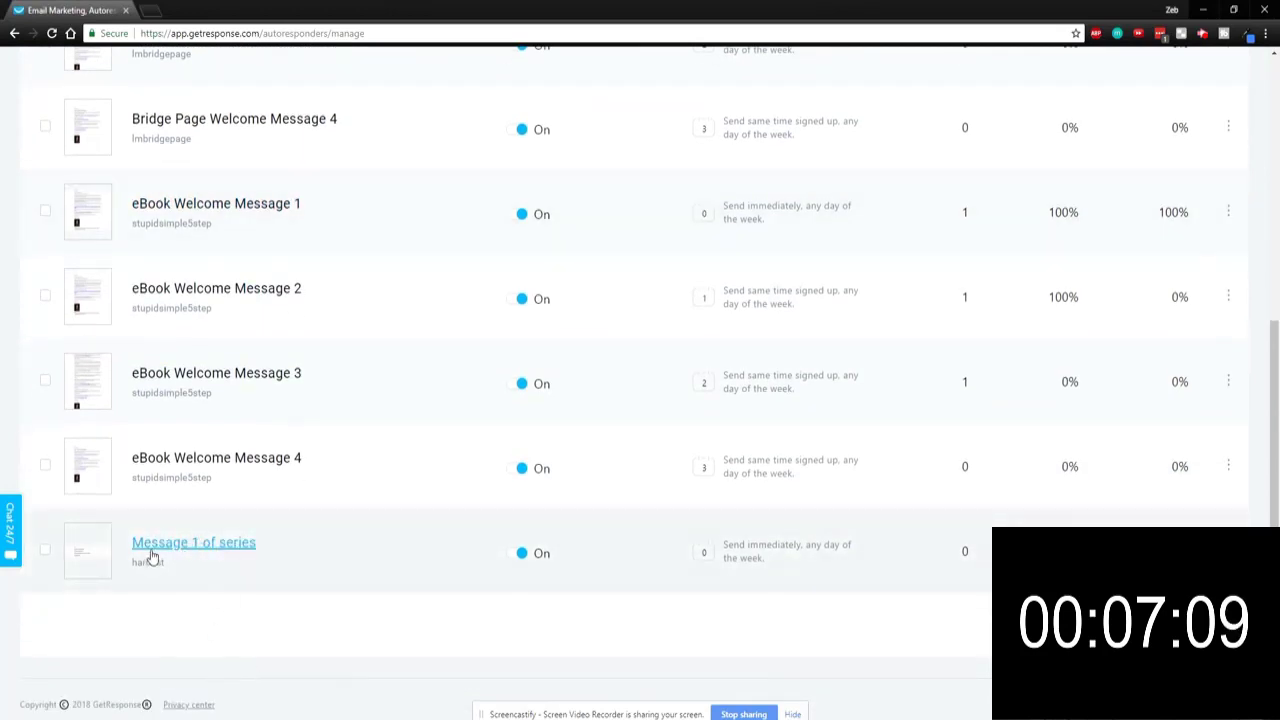
pyautogui.scroll(5, 528, 494)
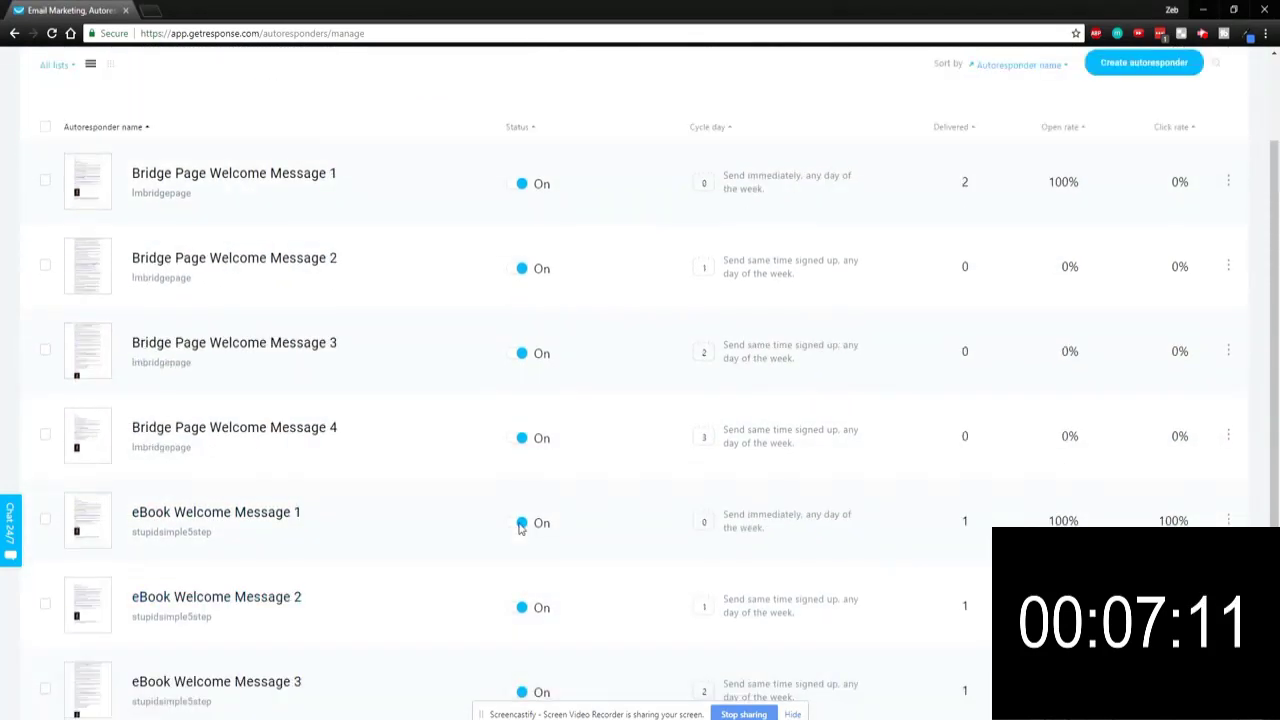